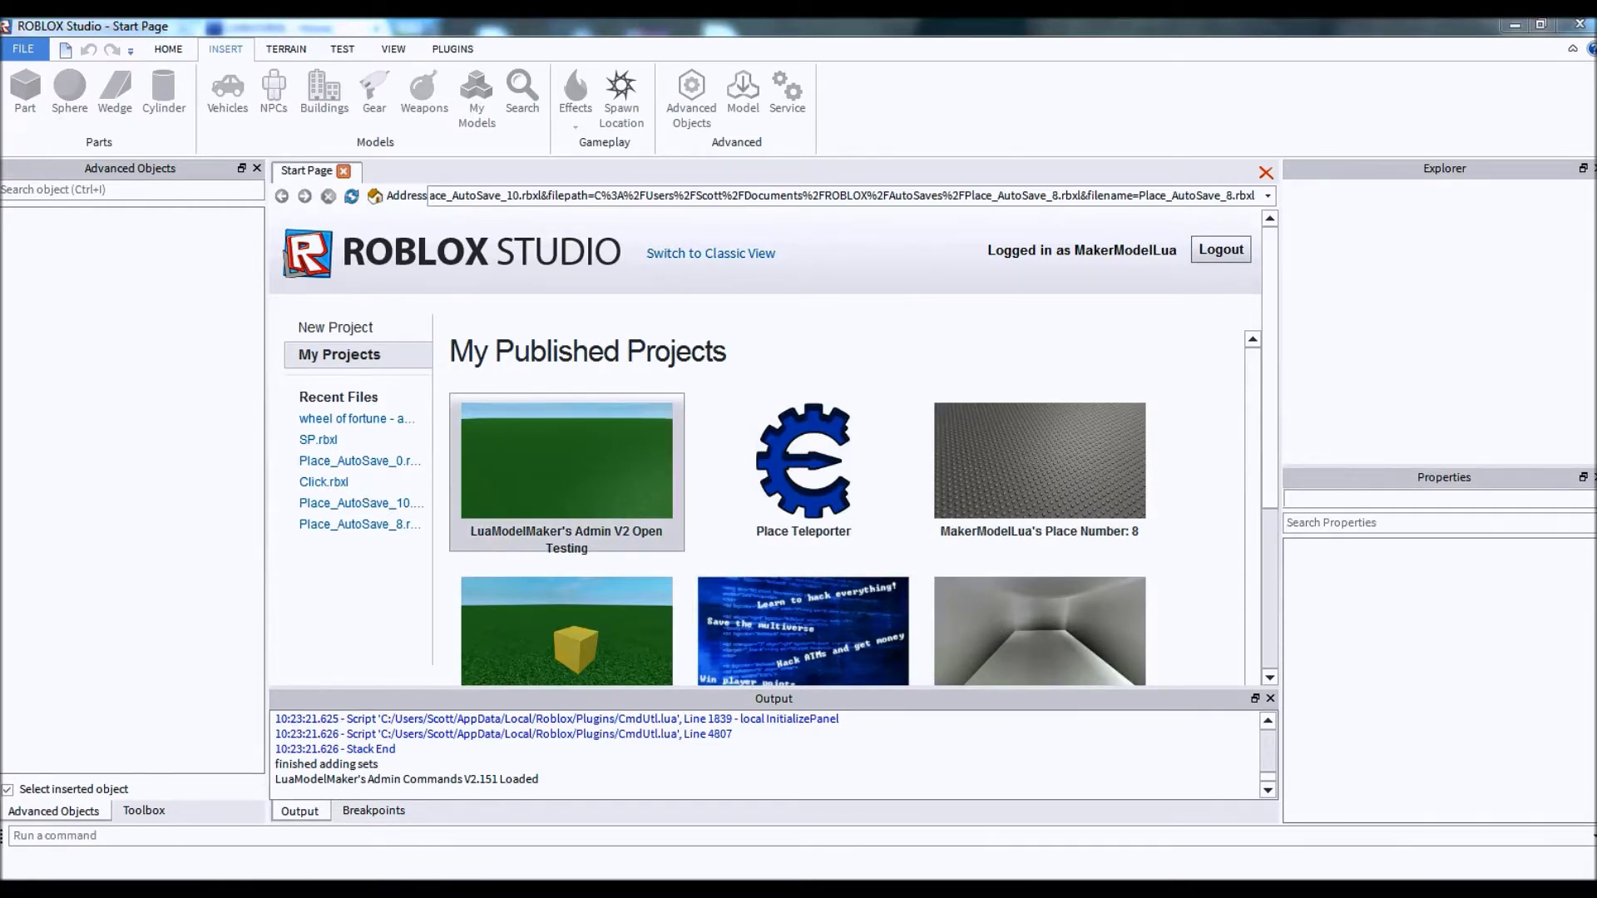
Open the published project "LuaModelMaker's Admin V2 Open Testing" in Build mode
click(567, 472)
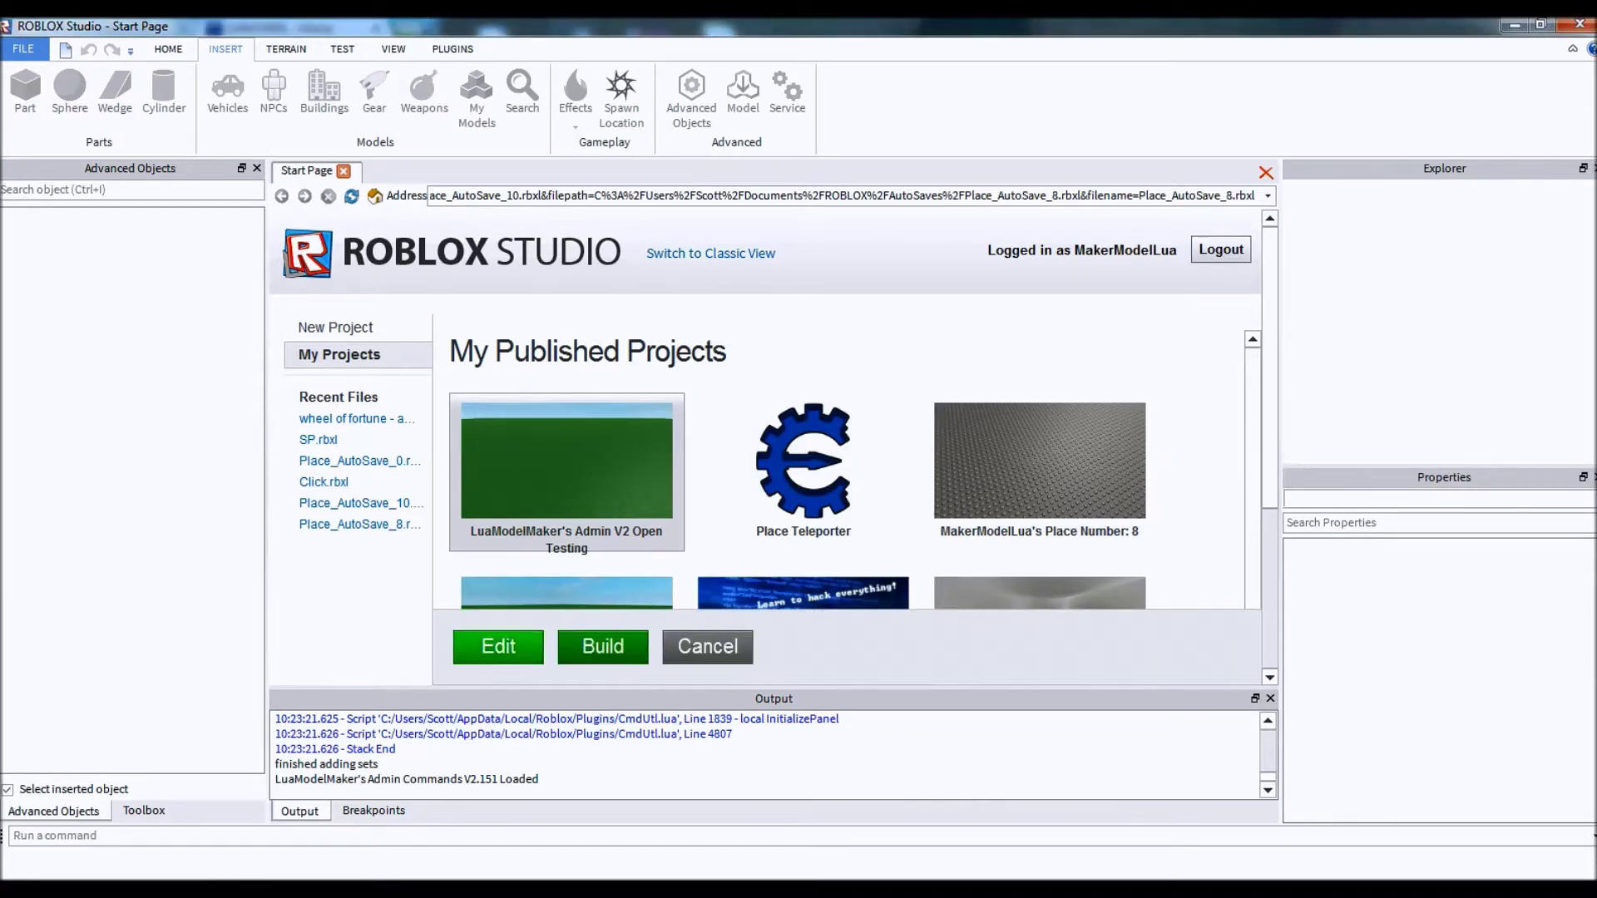
click(602, 647)
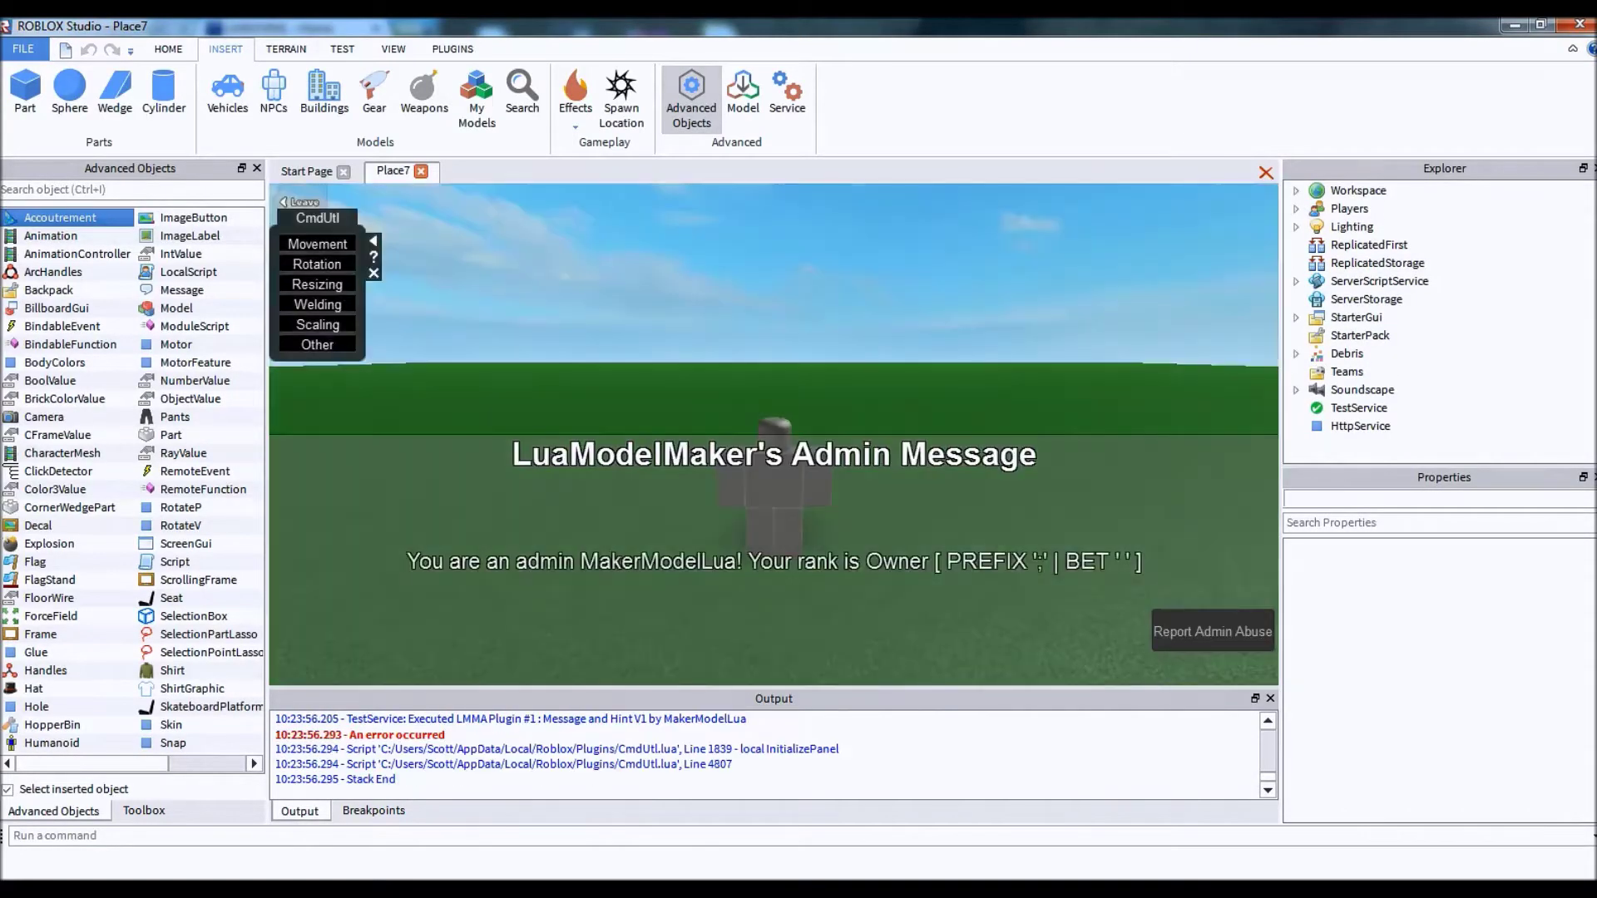
Show the properties of HttpService and insert the HttpService service into the place
click(1360, 426)
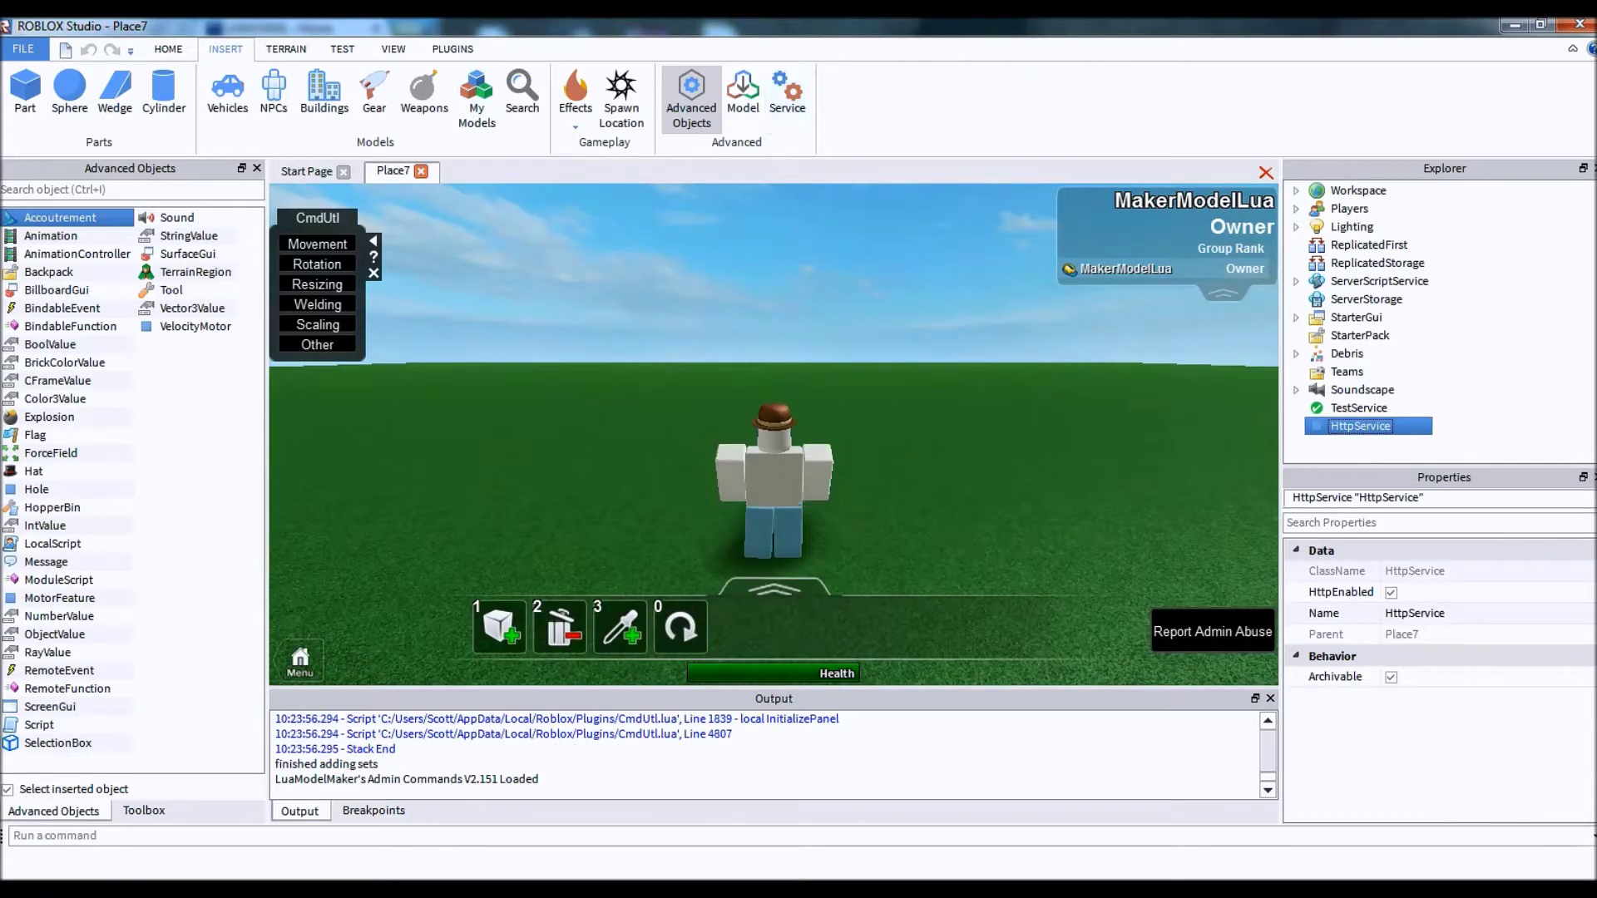
click(786, 92)
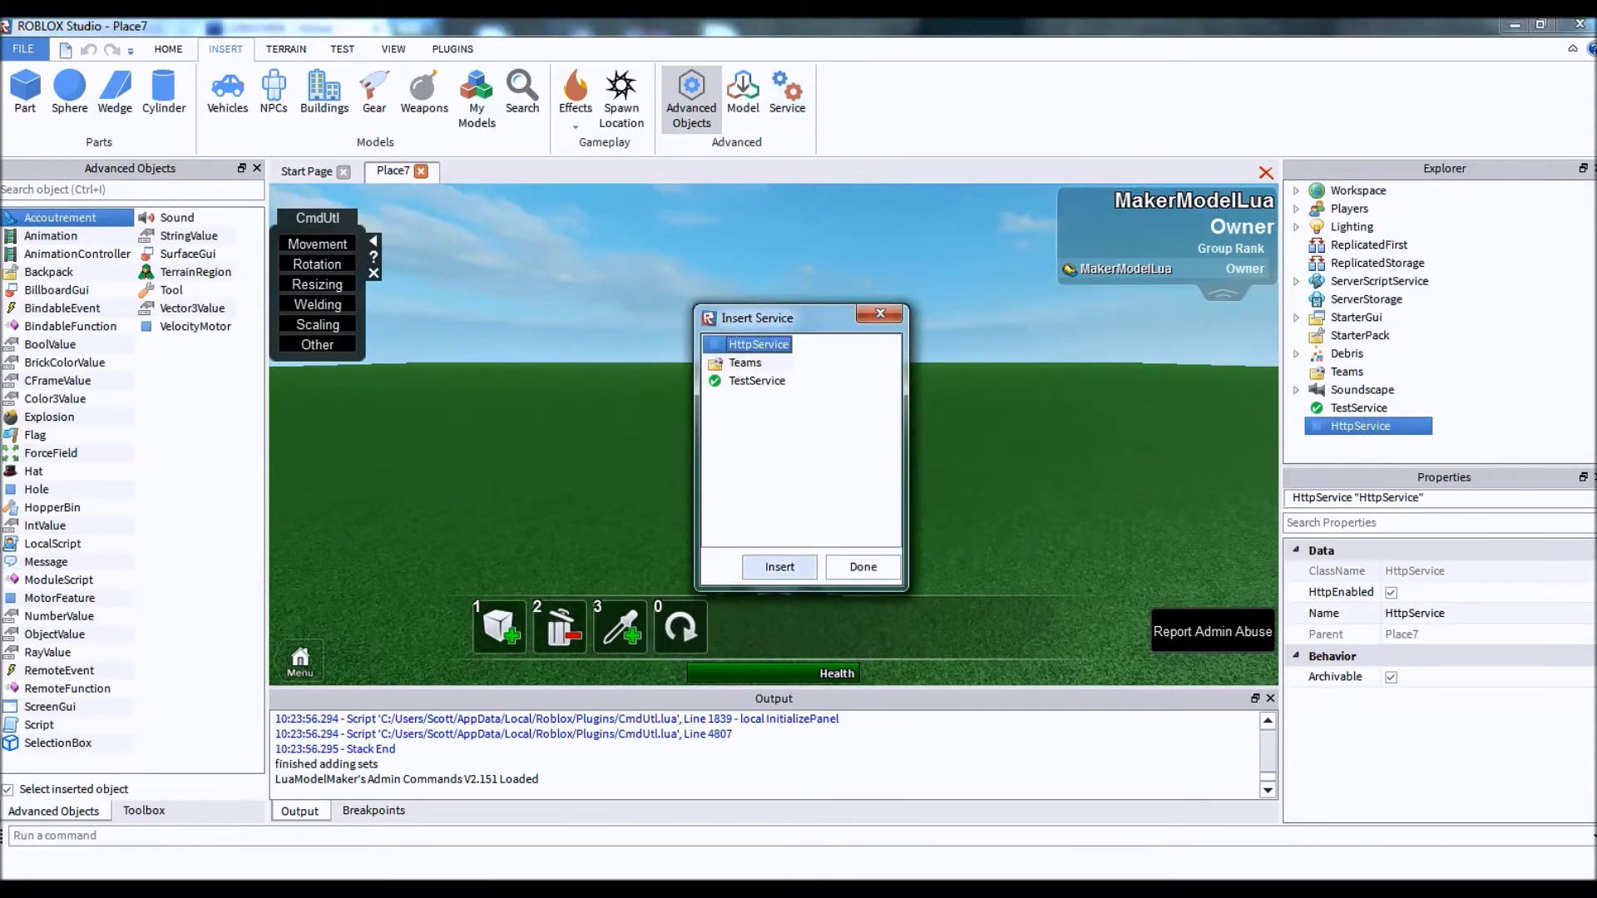
click(778, 566)
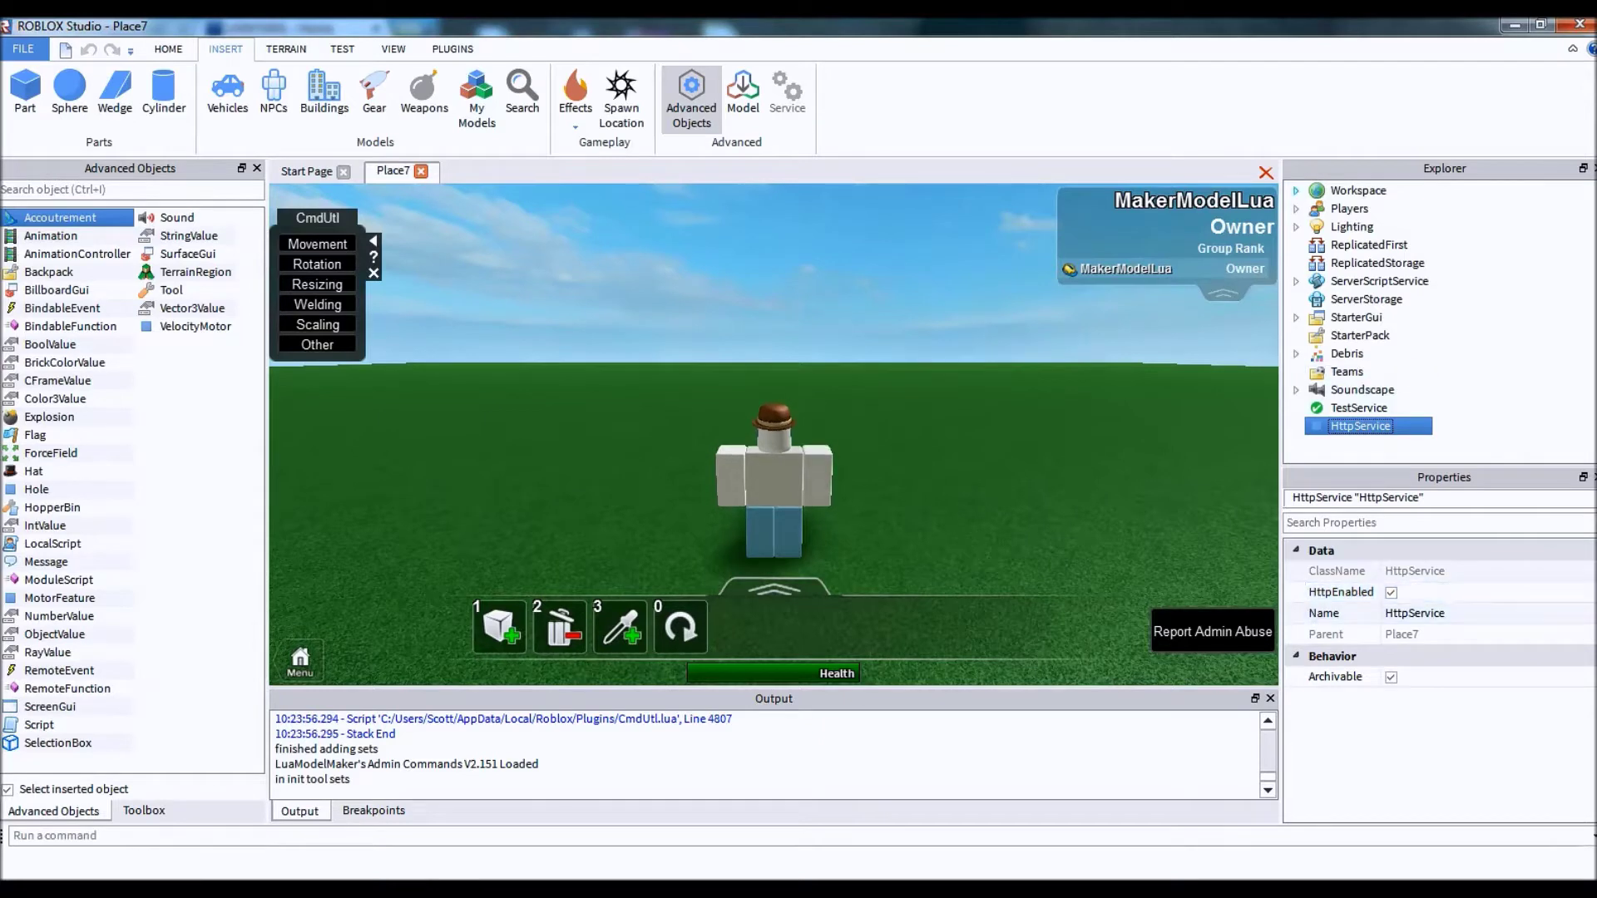
Open the "LuaModelMaker's Admin Settings" script in Workspace and highlight the LinkedAccount setting
click(1295, 190)
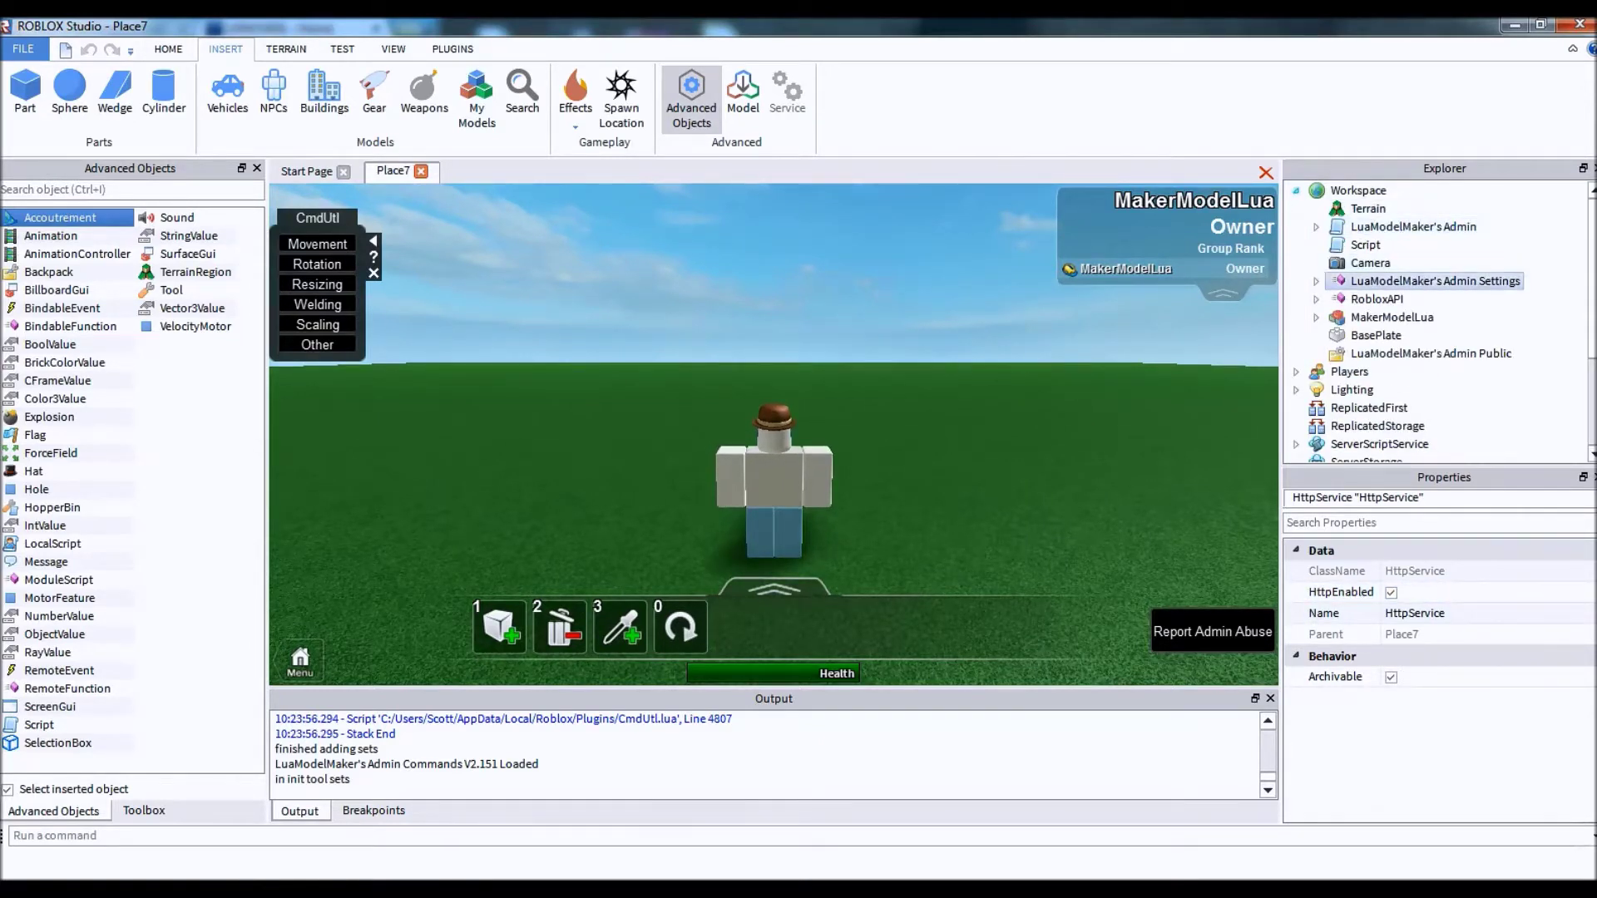
double_click(1435, 281)
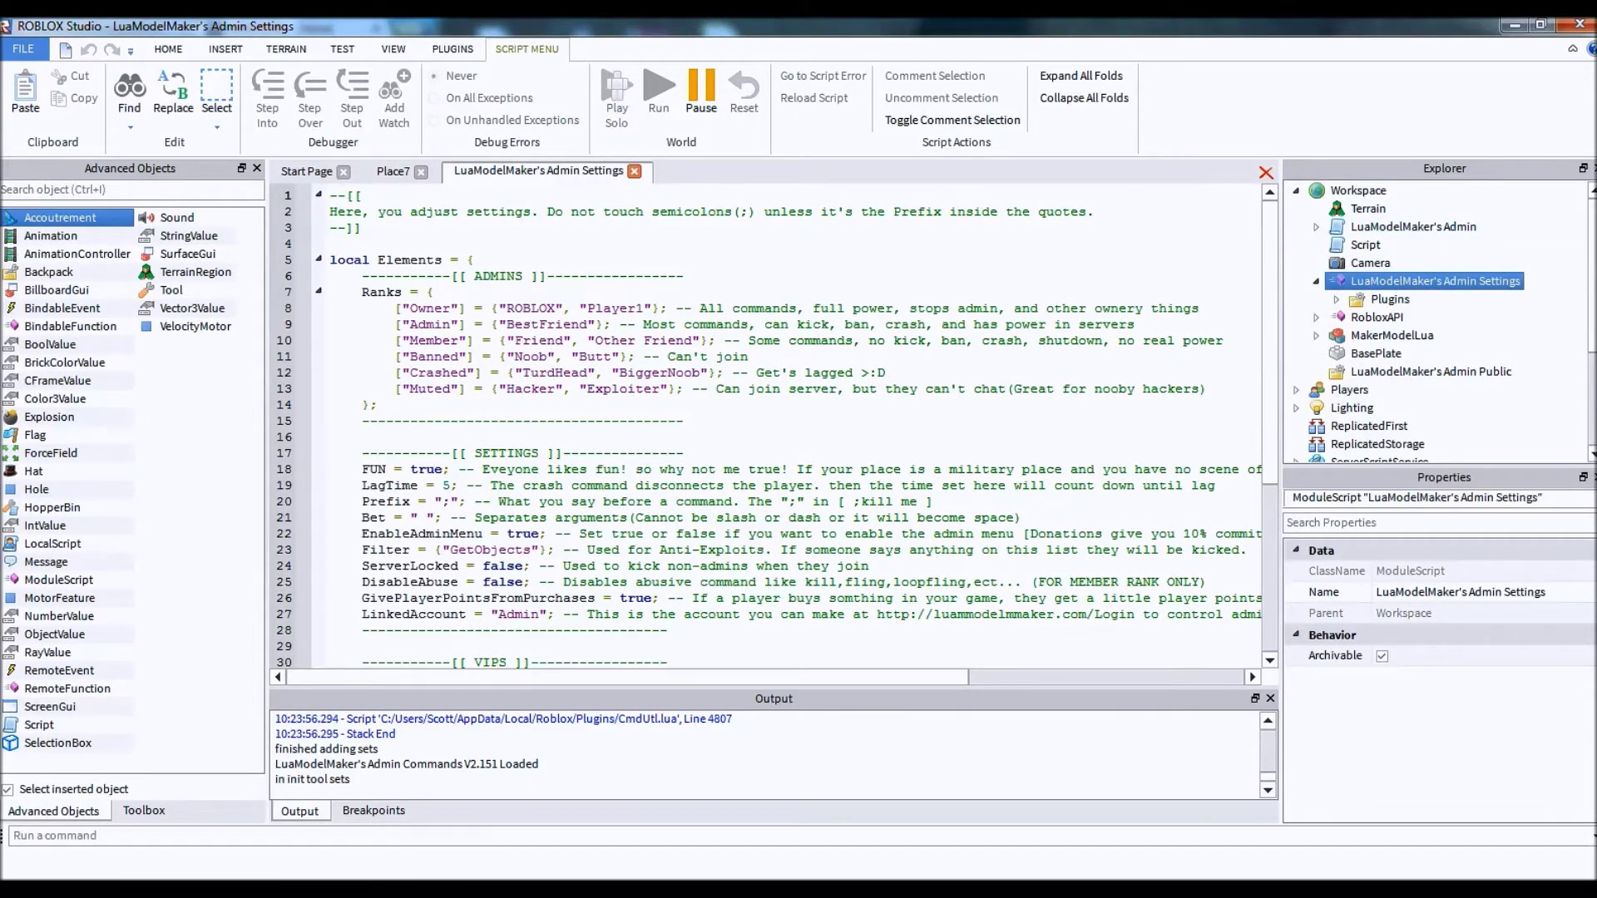
drag(361, 614, 555, 614)
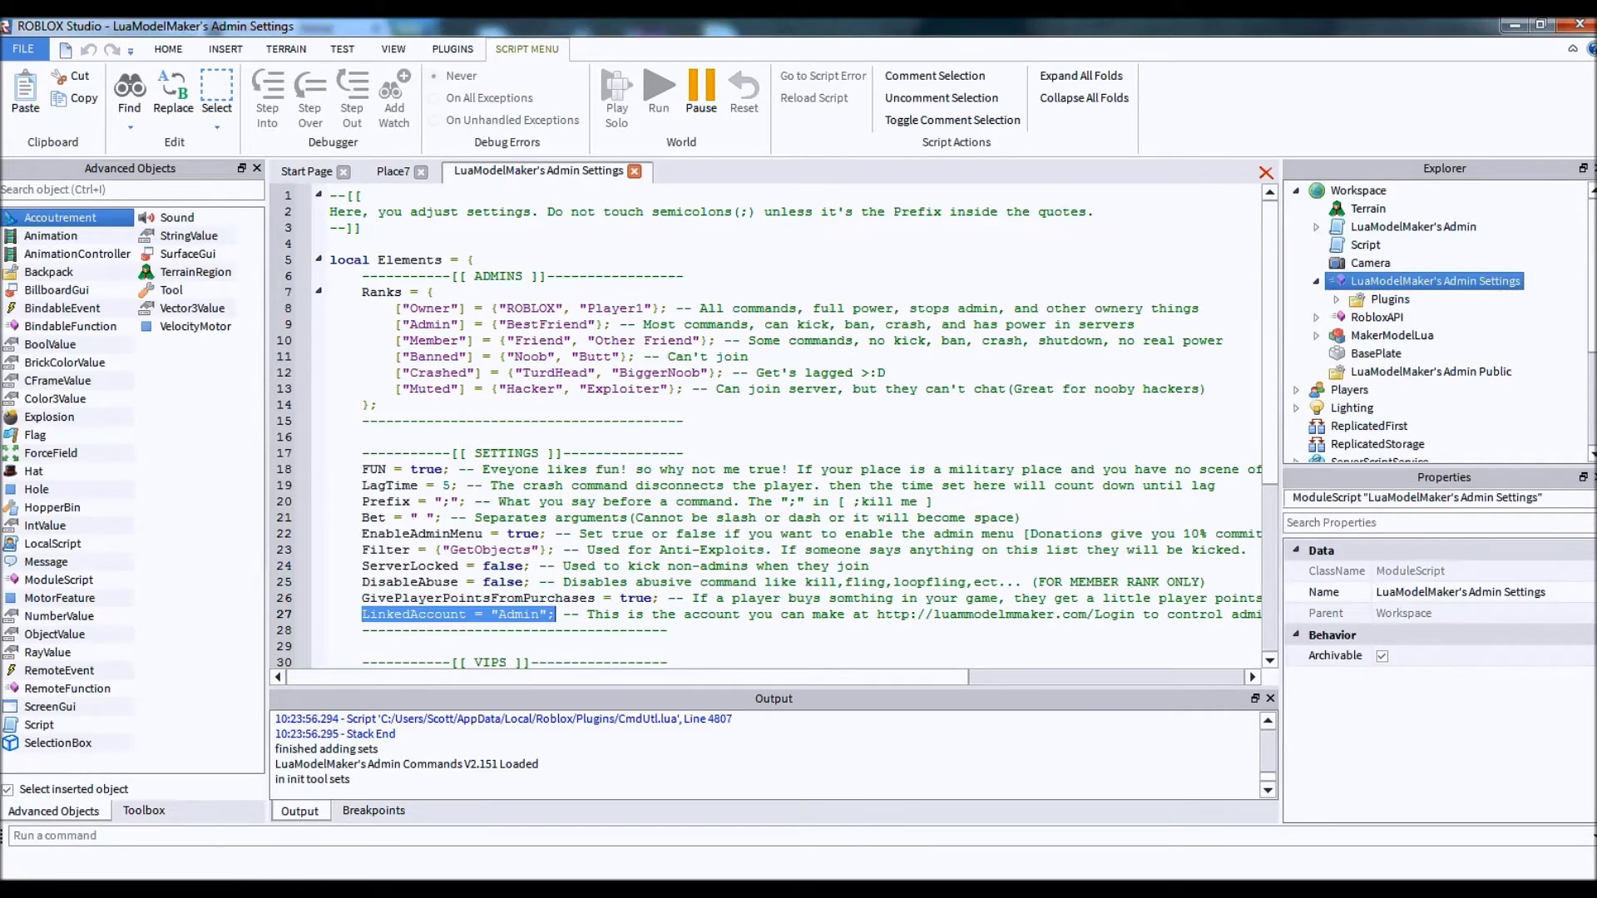
Look up the account name on the luammodelmmaker.com page in the browser and set LinkedAccount in the script to that username
click(515, 614)
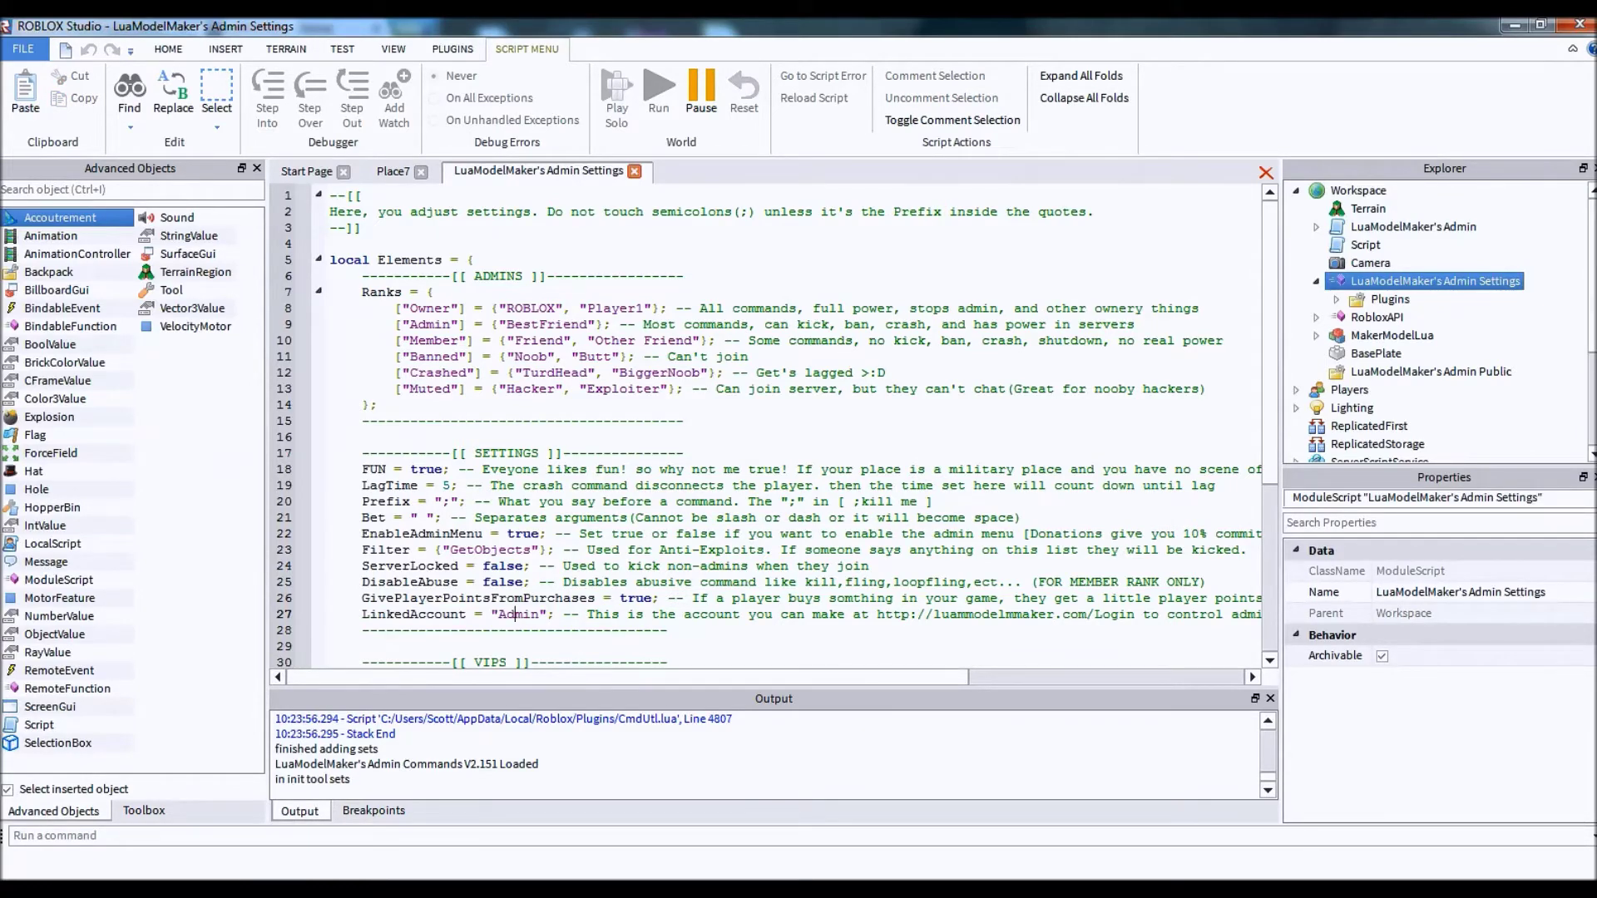
key(alt+Tab)
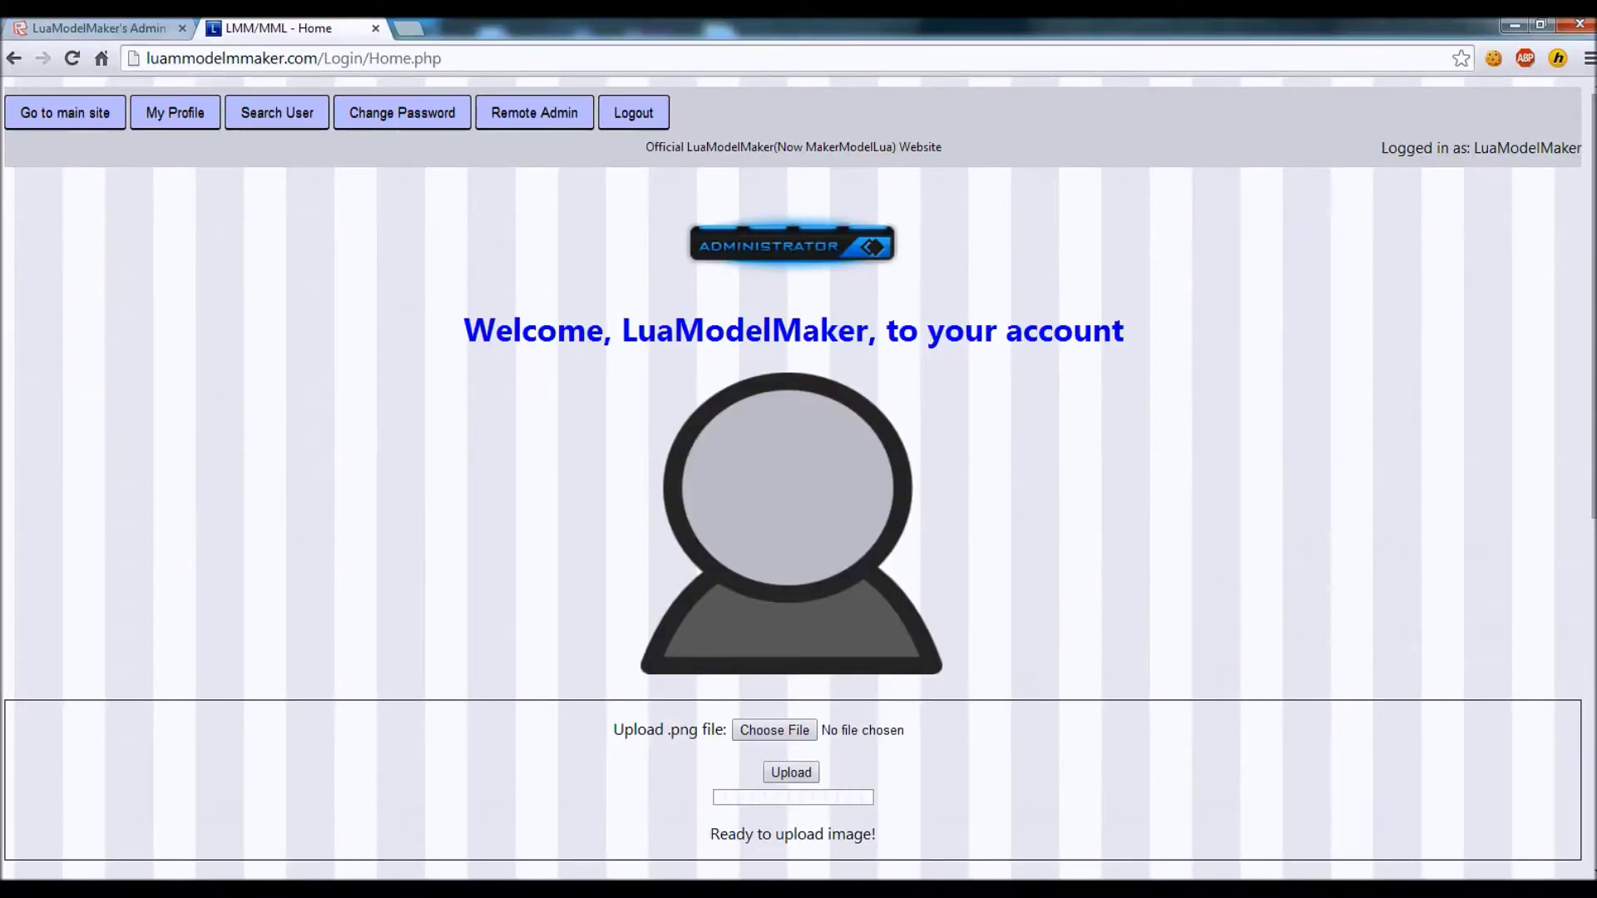
click(1514, 25)
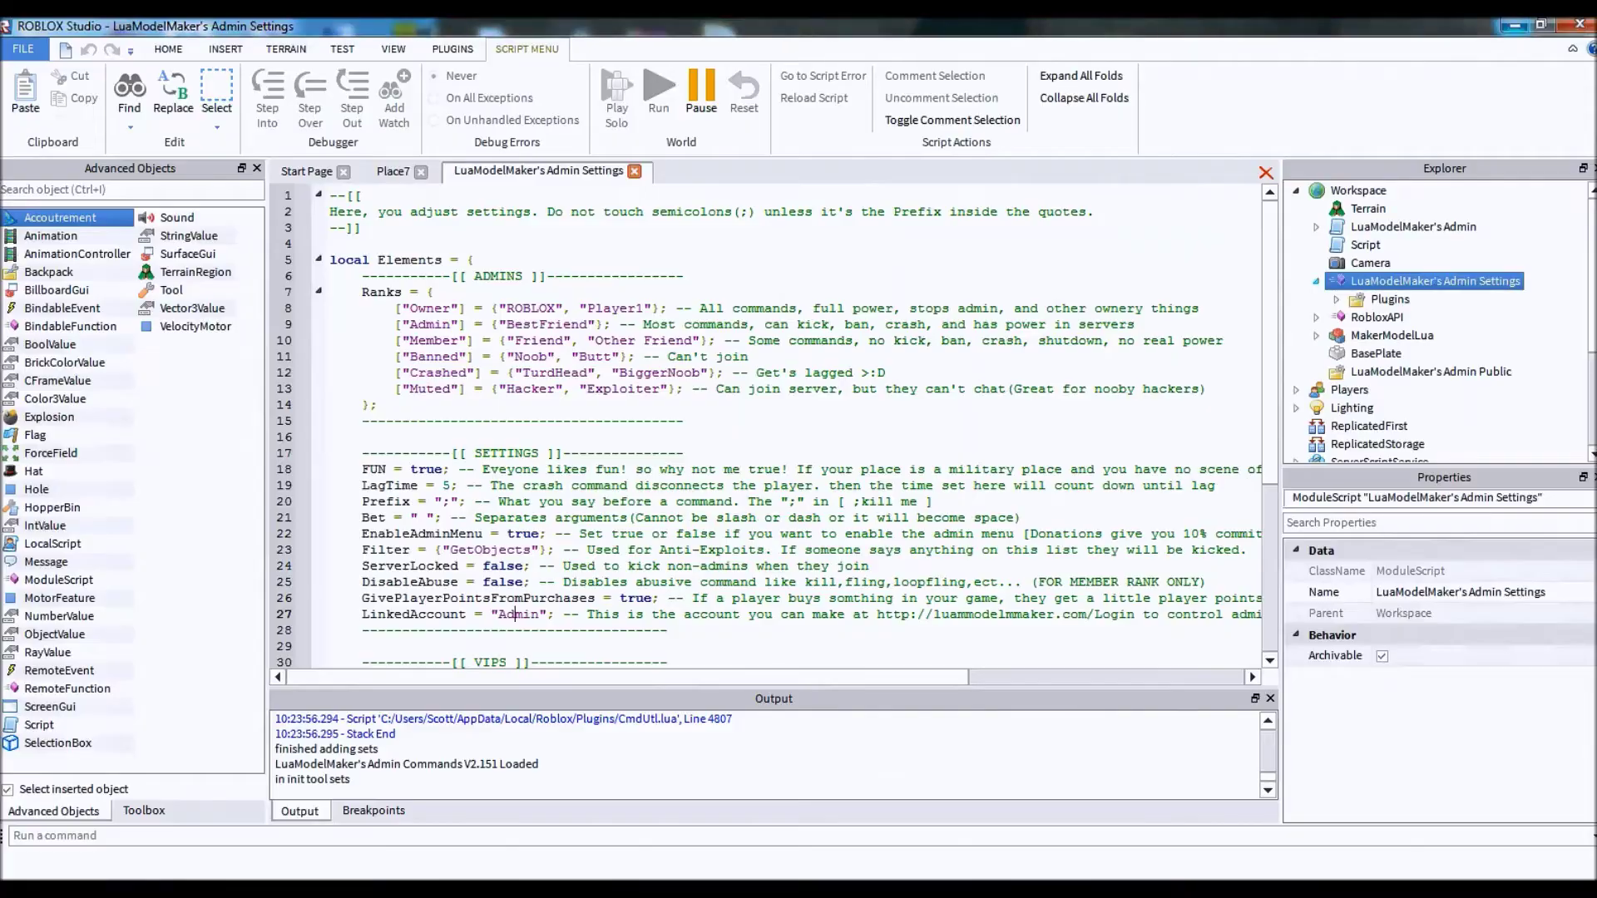
double_click(506, 614)
scroll(506, 613, right, 5)
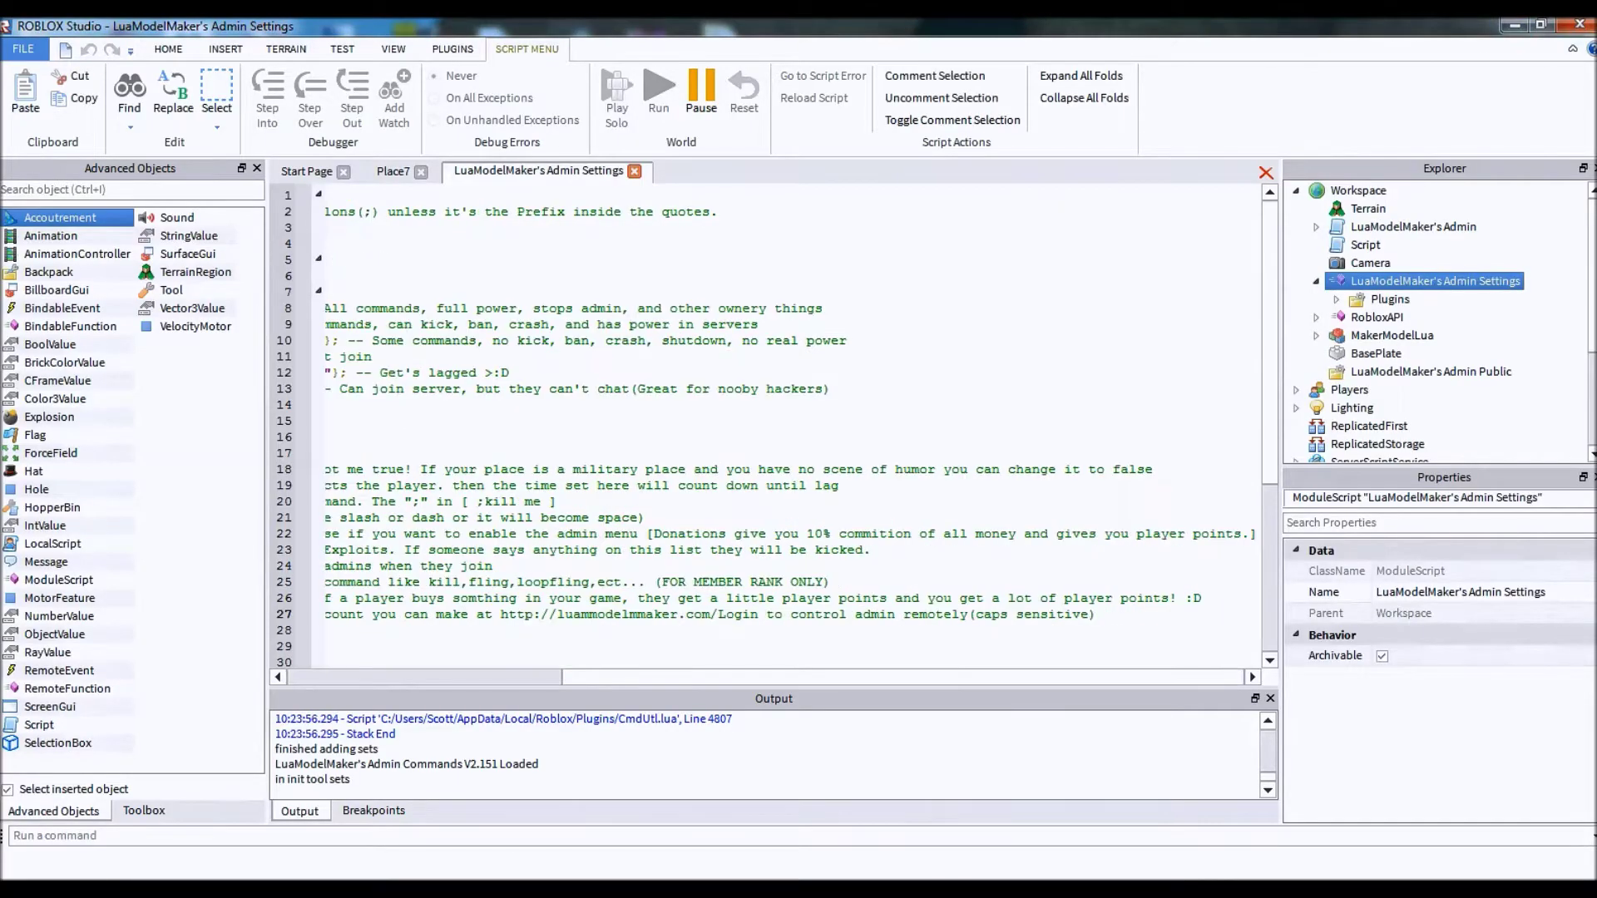
text(LuaModelMaker"; -- This is the ac)
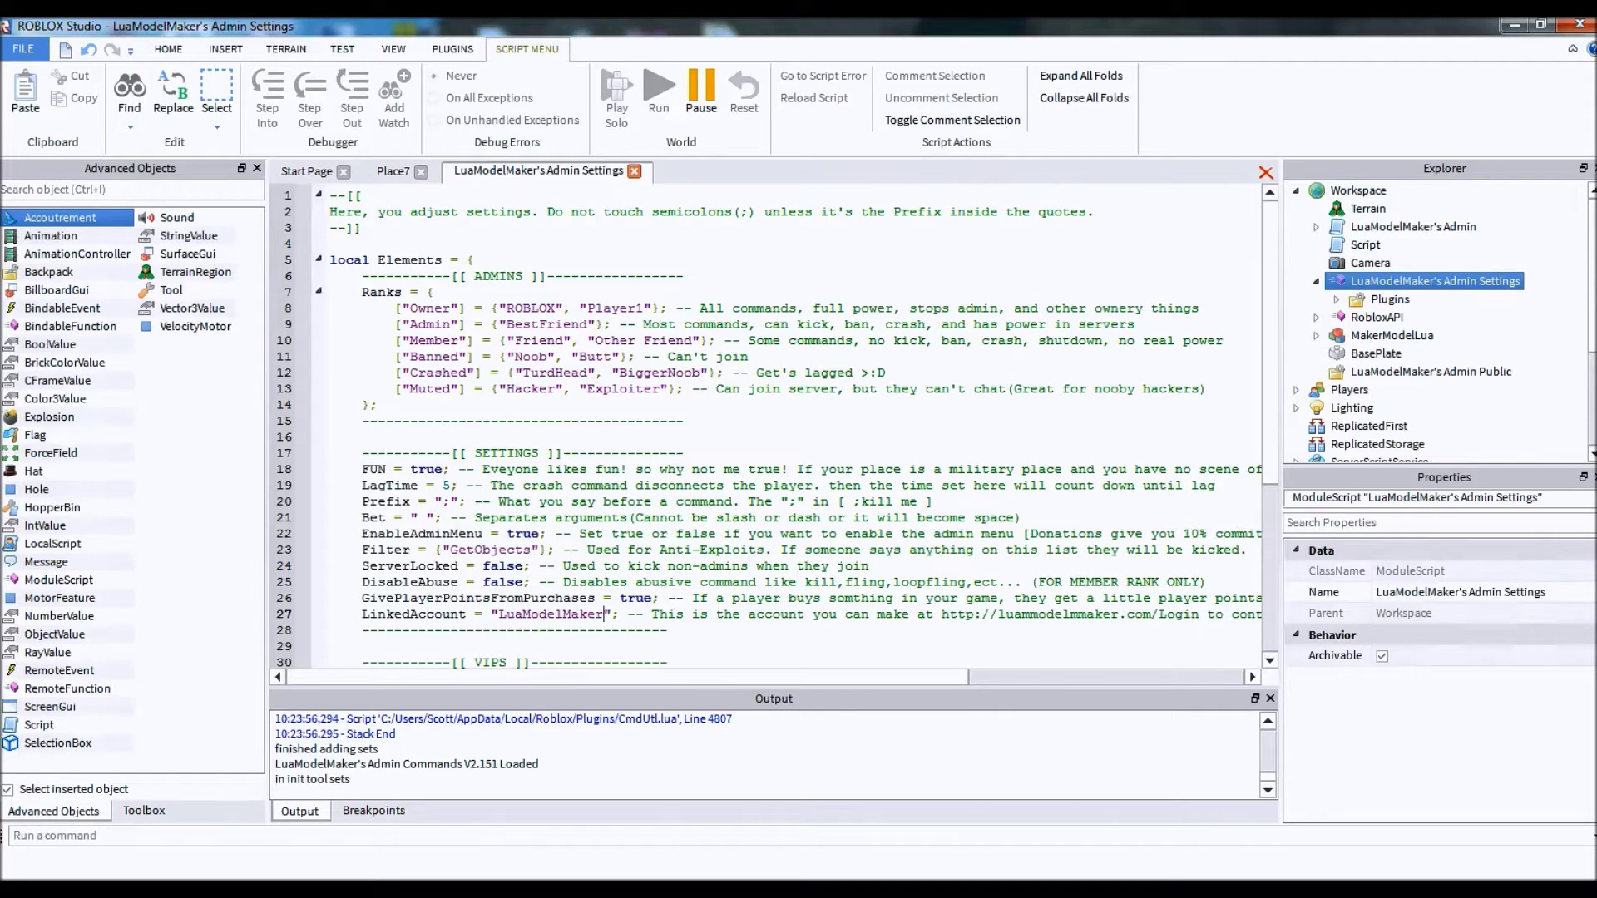
Close the place and save its changes to ROBLOX
click(392, 170)
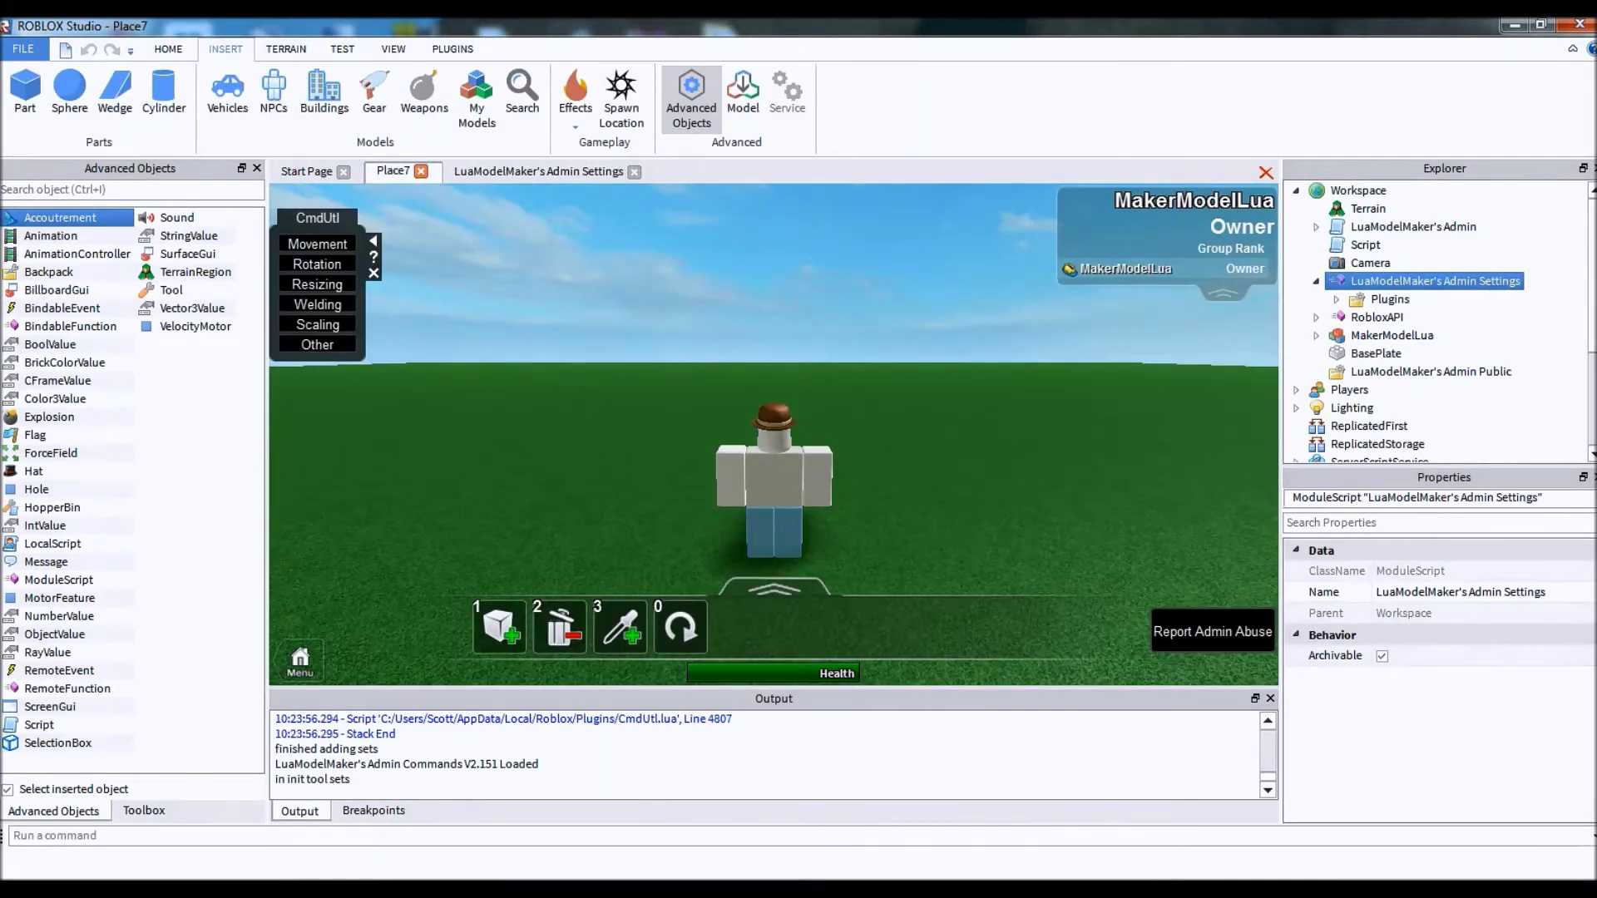
click(421, 170)
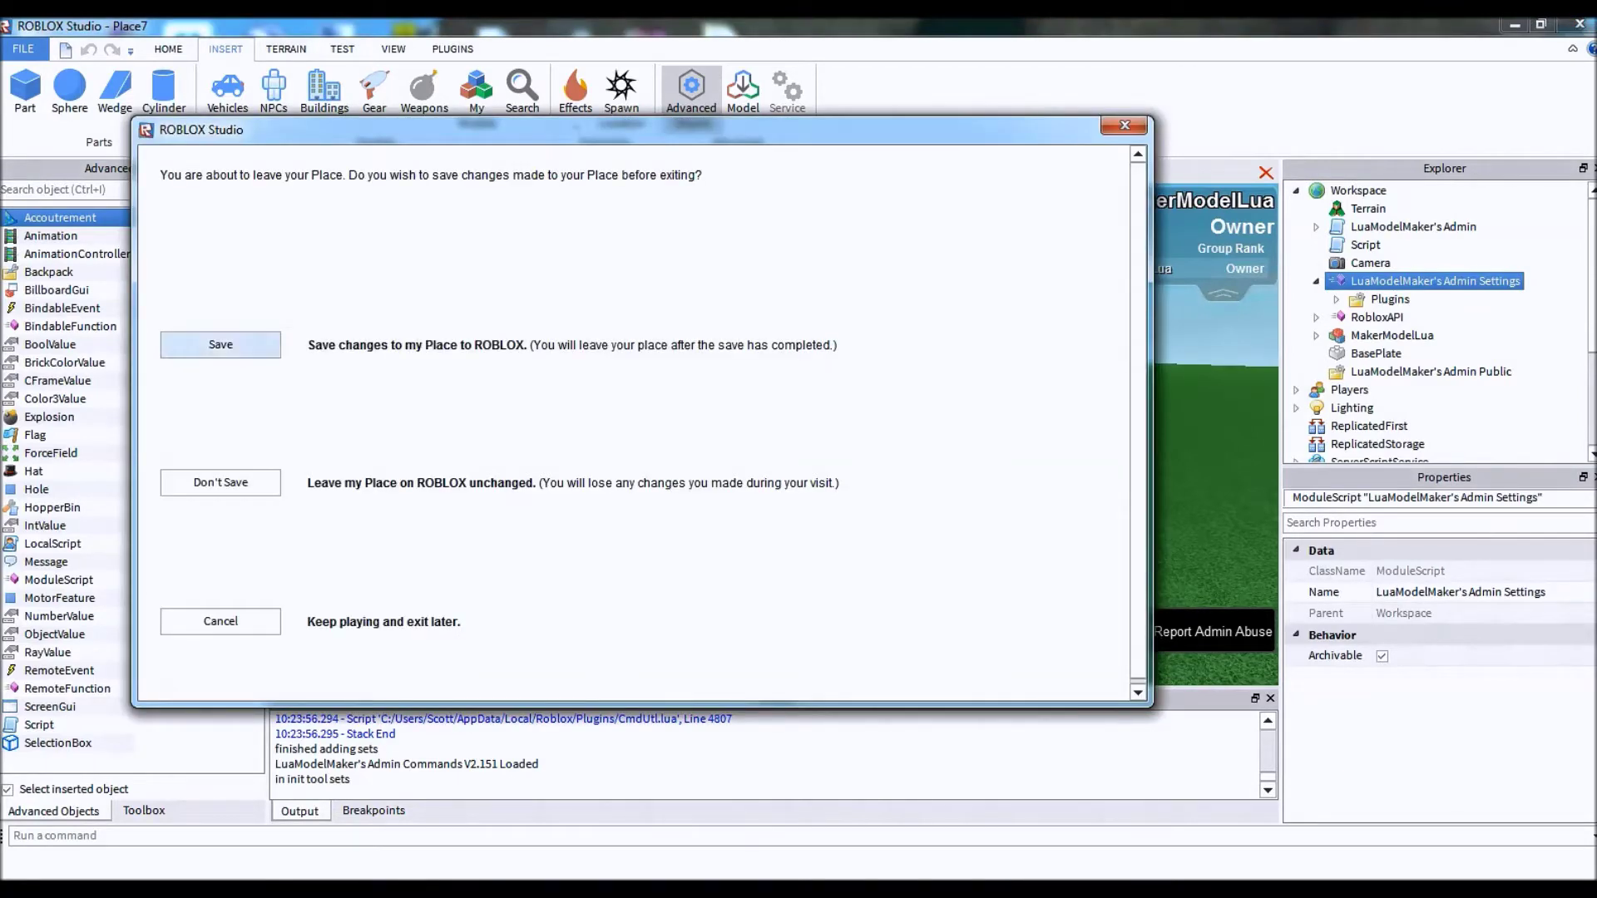
click(220, 344)
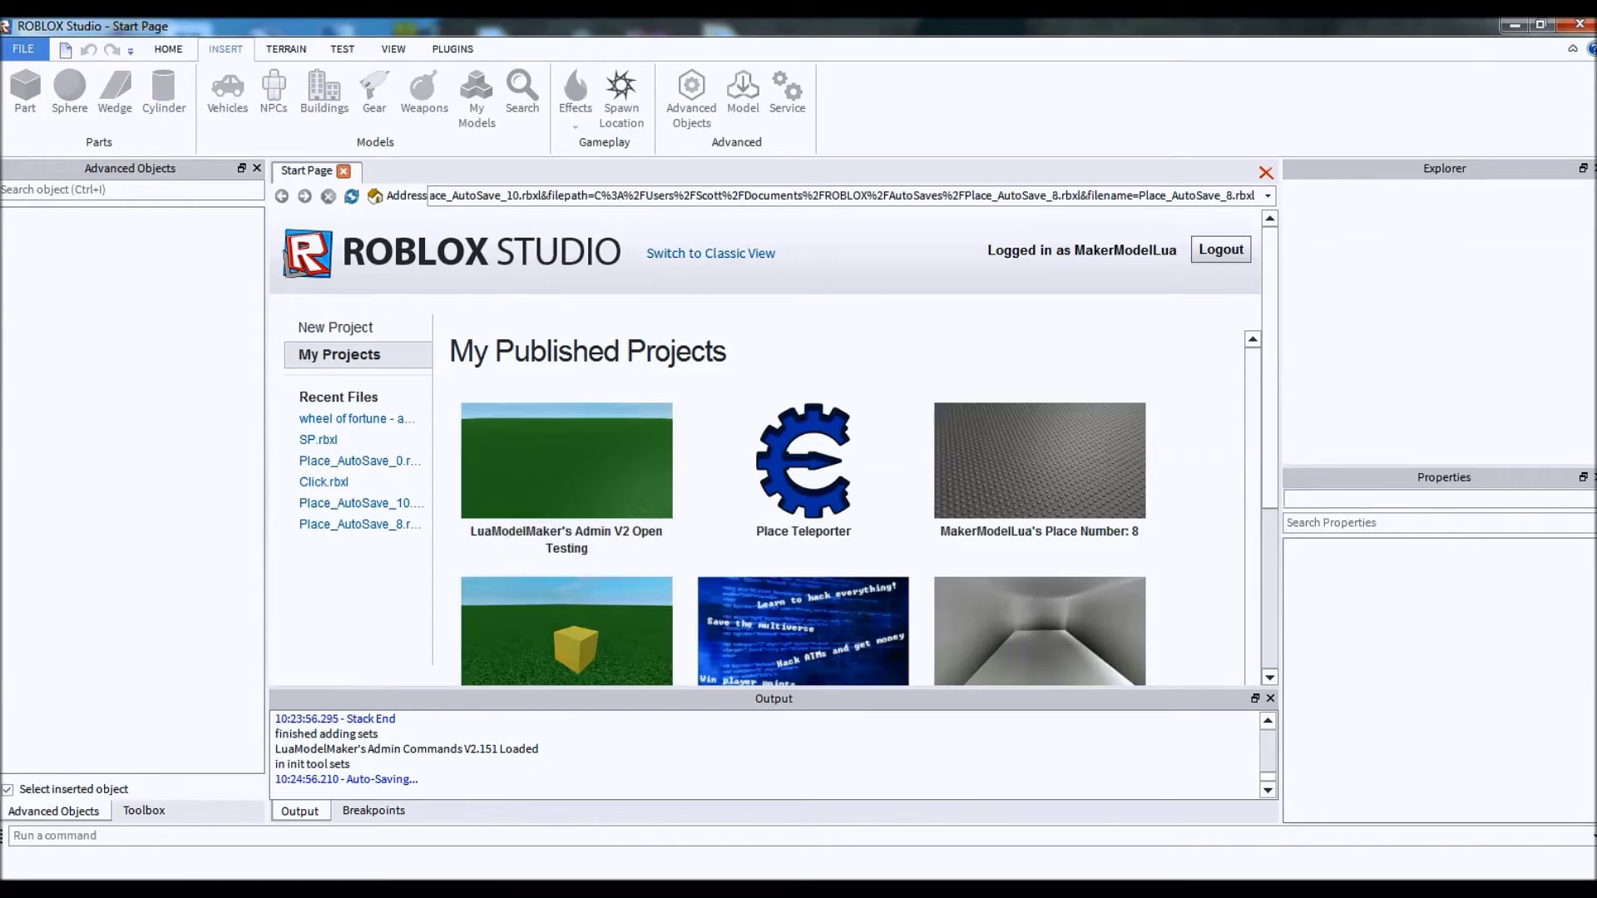
Switch to the browser, start playing the Admin V2 Open Testing place from its page, and maximize the game window
key(alt+Tab)
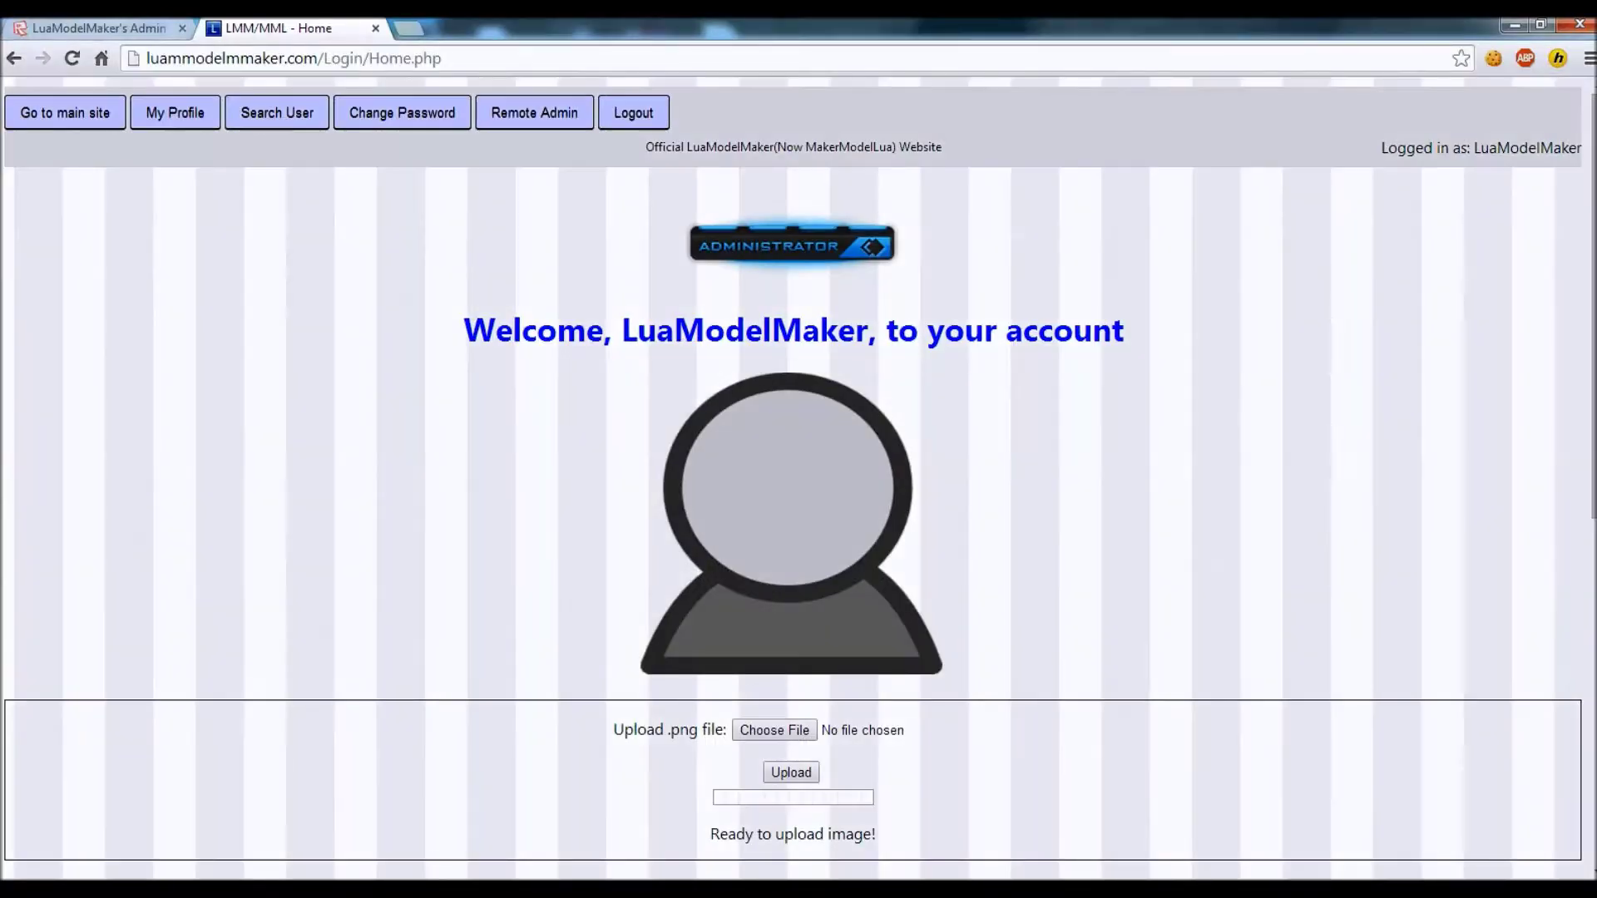
key(ctrl+Tab)
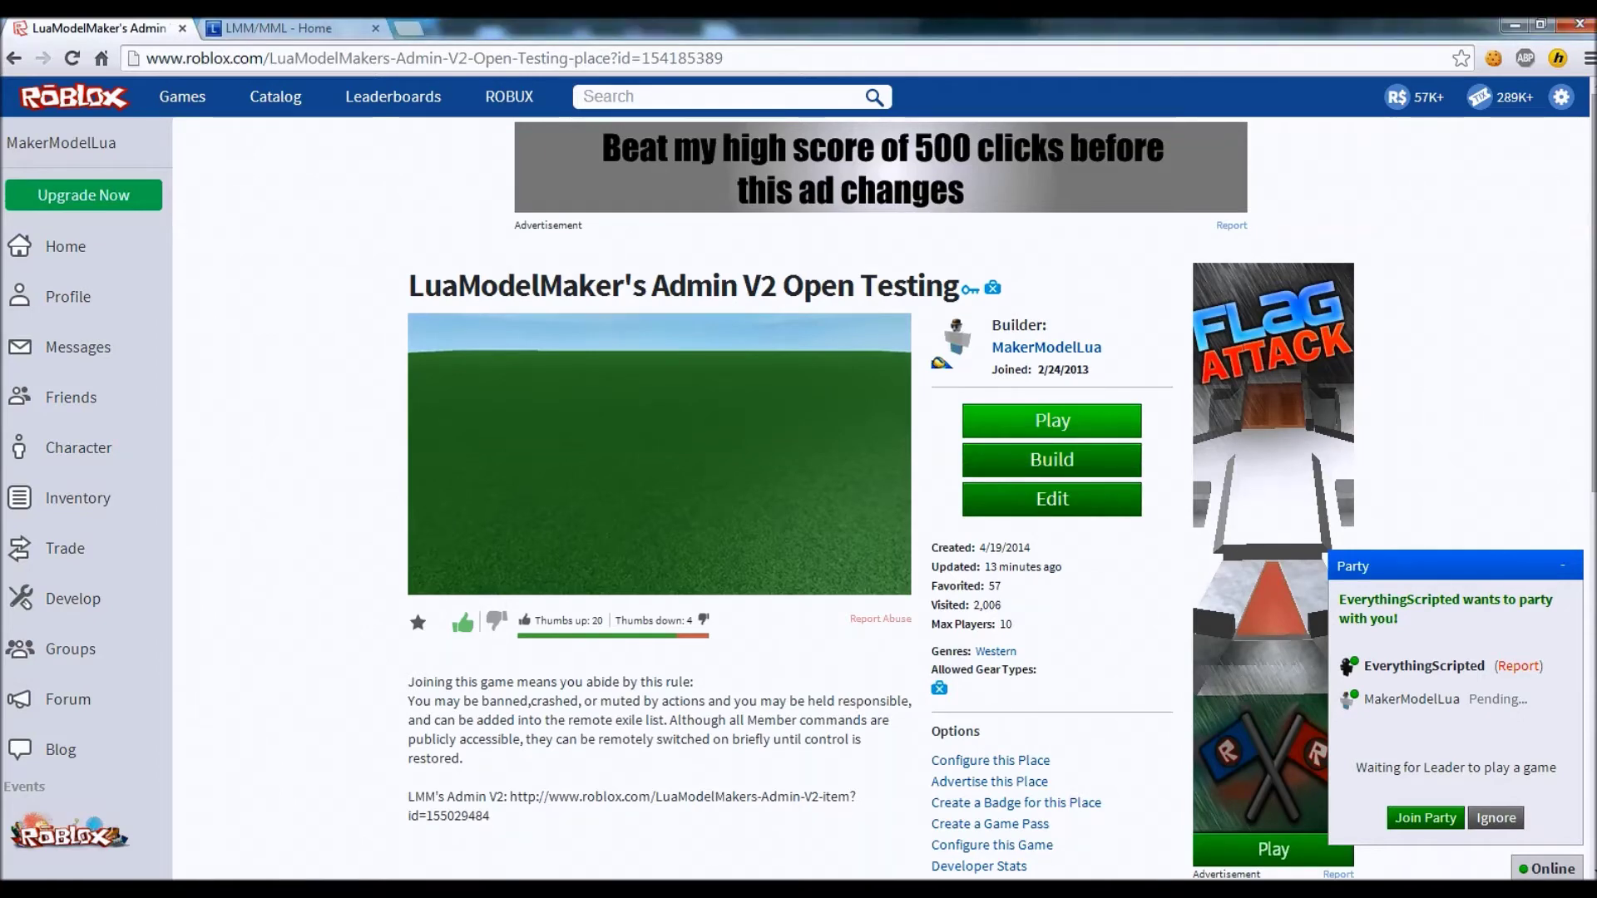
click(1051, 420)
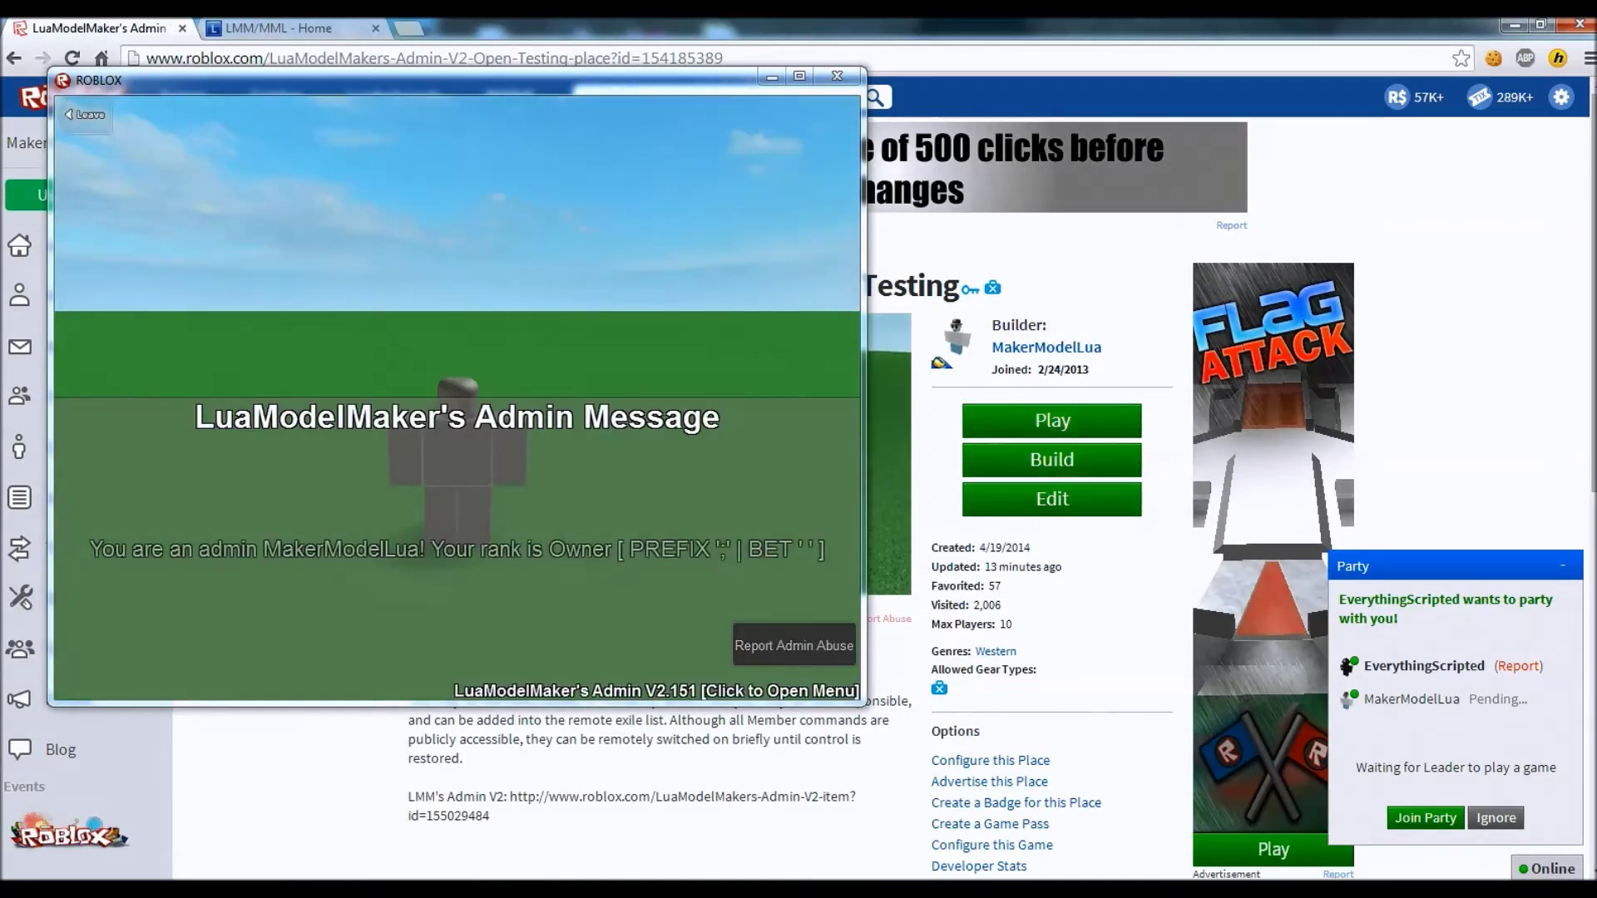
click(799, 76)
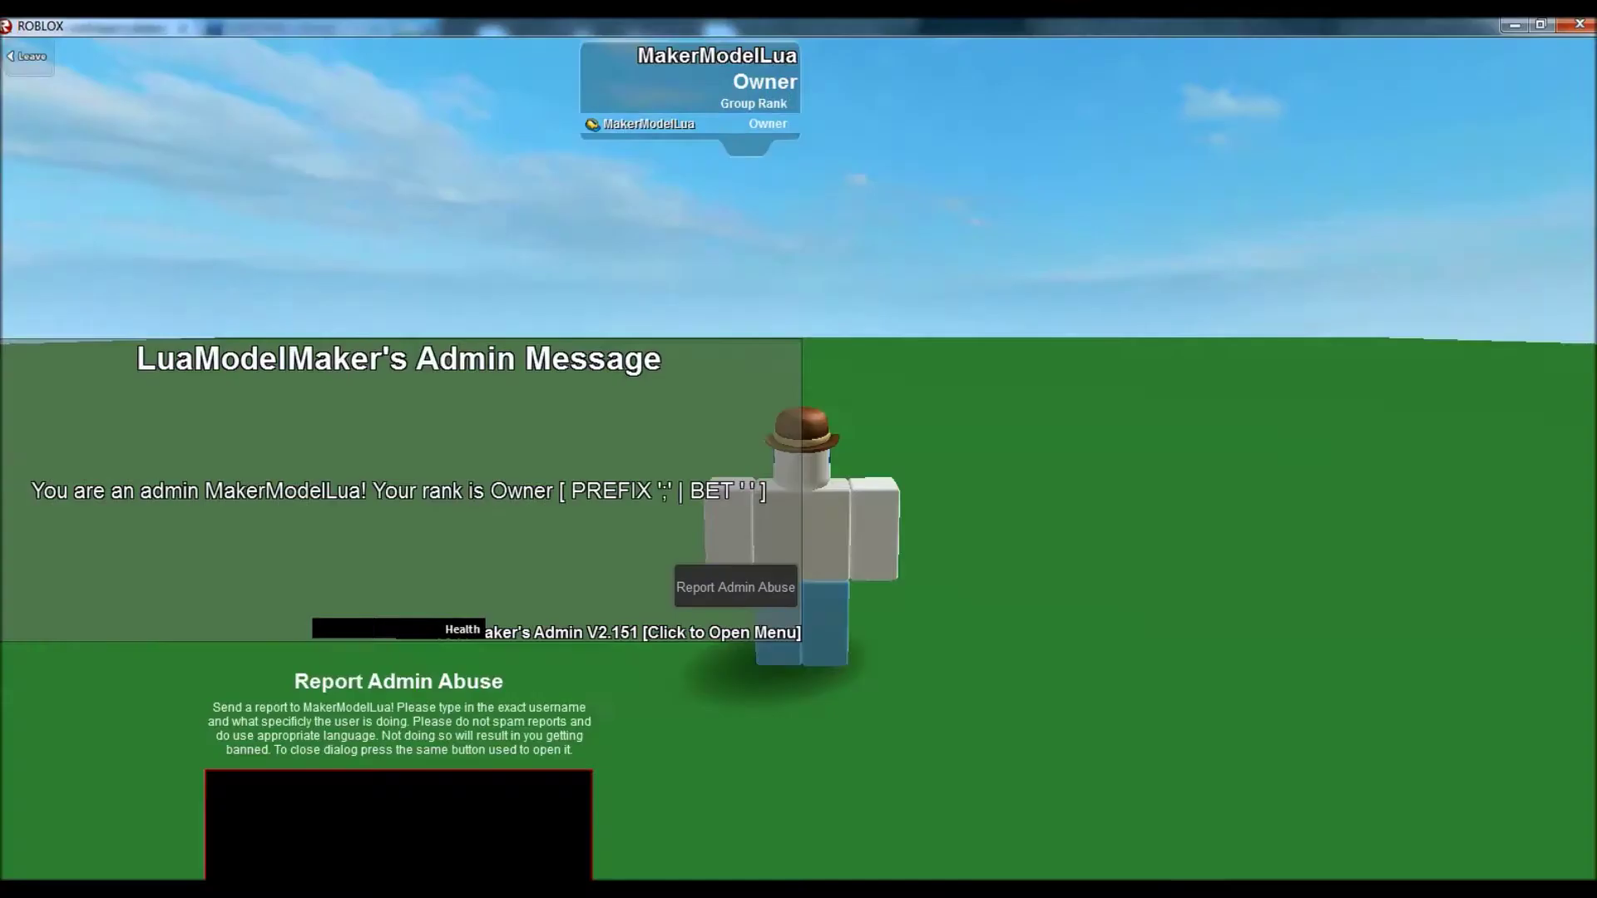
Switch back to the luammodelmmaker.com account page in the browser and open Remote Admin
key(alt+Tab)
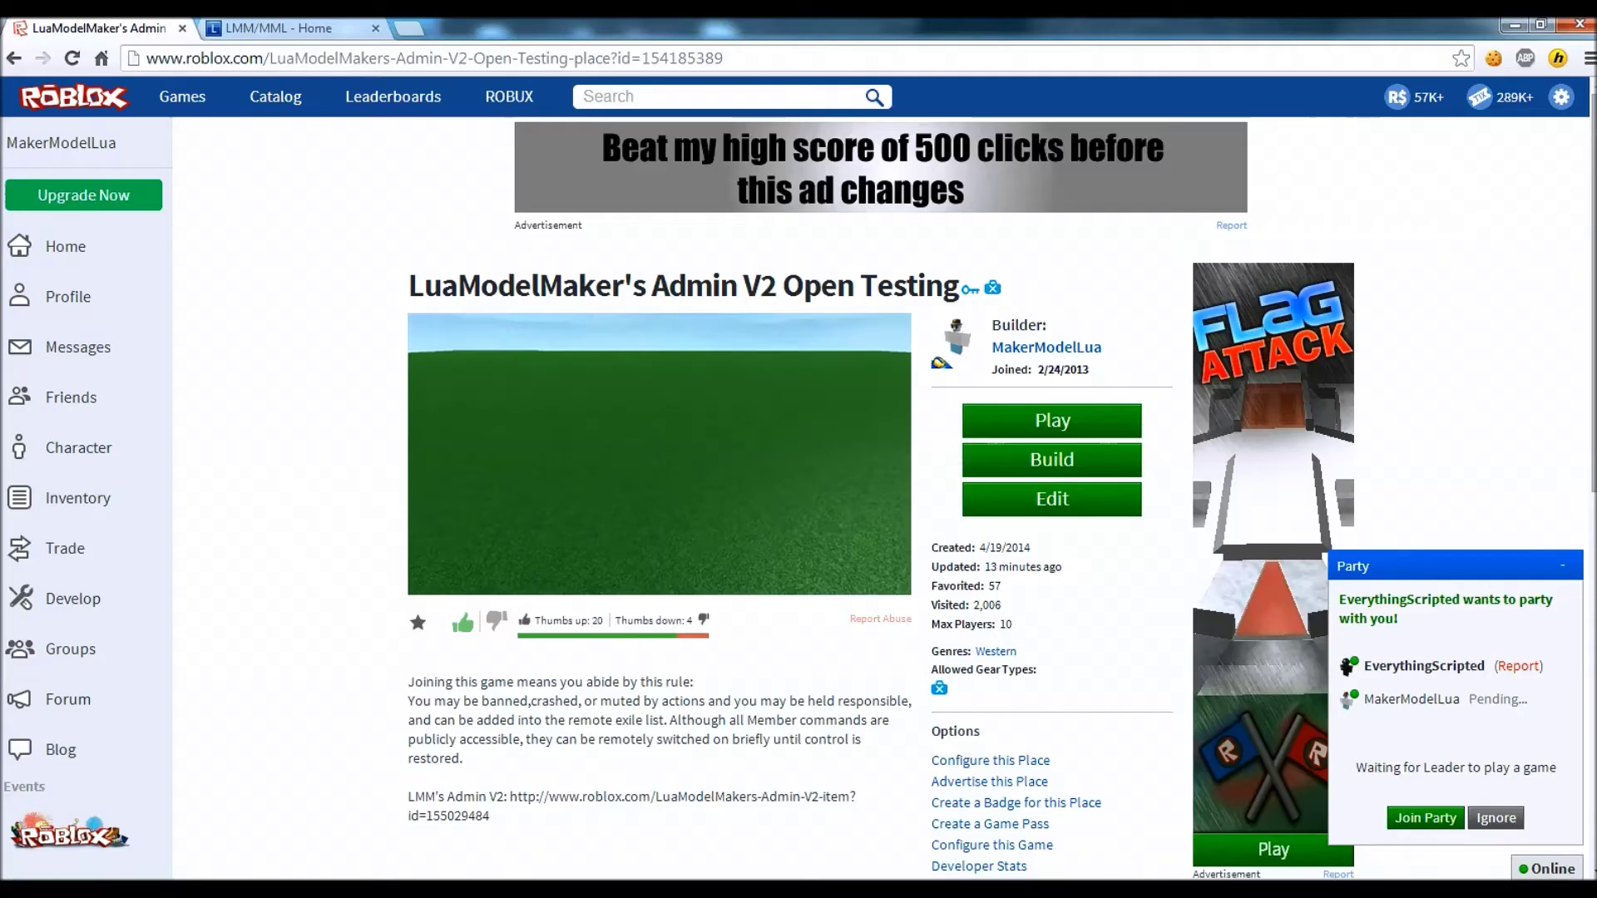
key(ctrl+Tab)
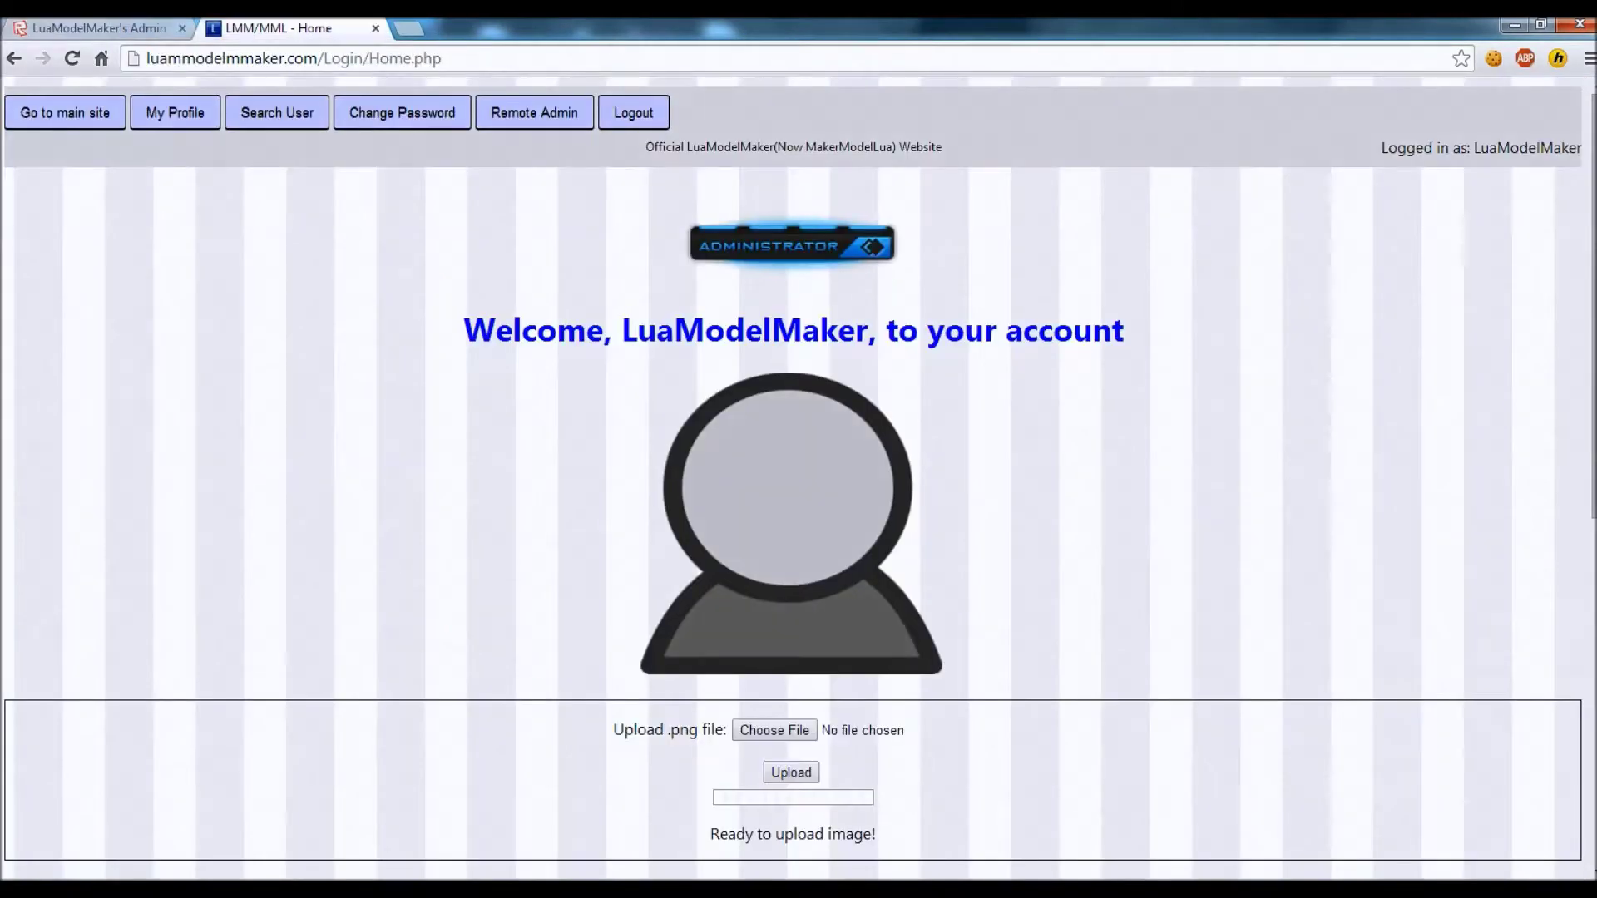
click(534, 112)
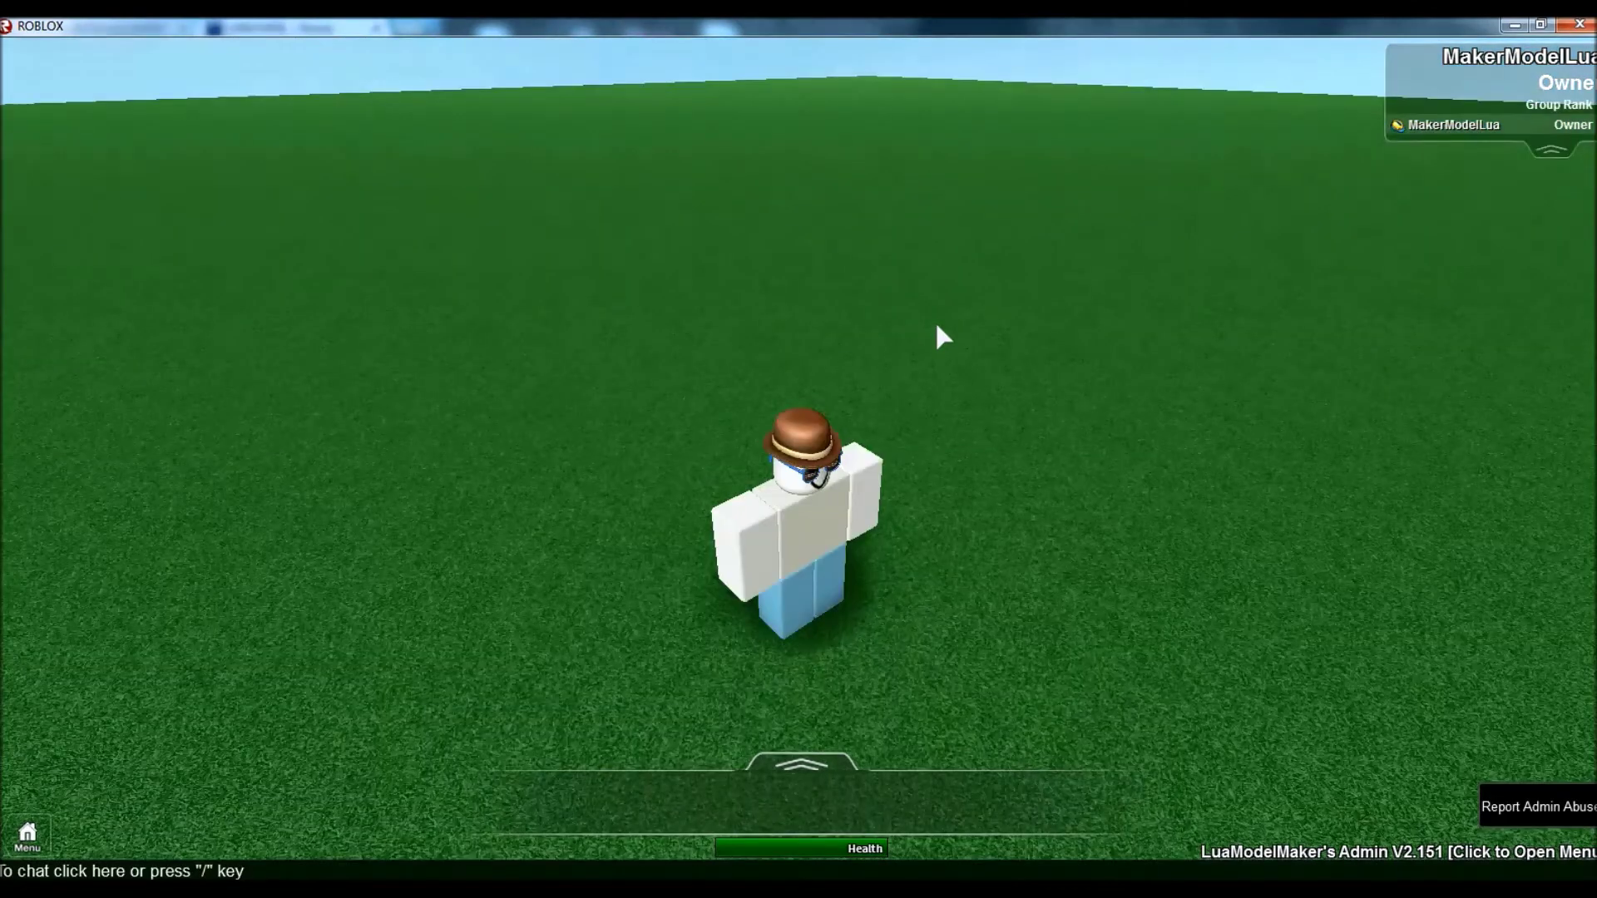
In the browser's Remote Admin Control Panel, enter a player's username under Admins and save the changes
drag(936, 326, 945, 364)
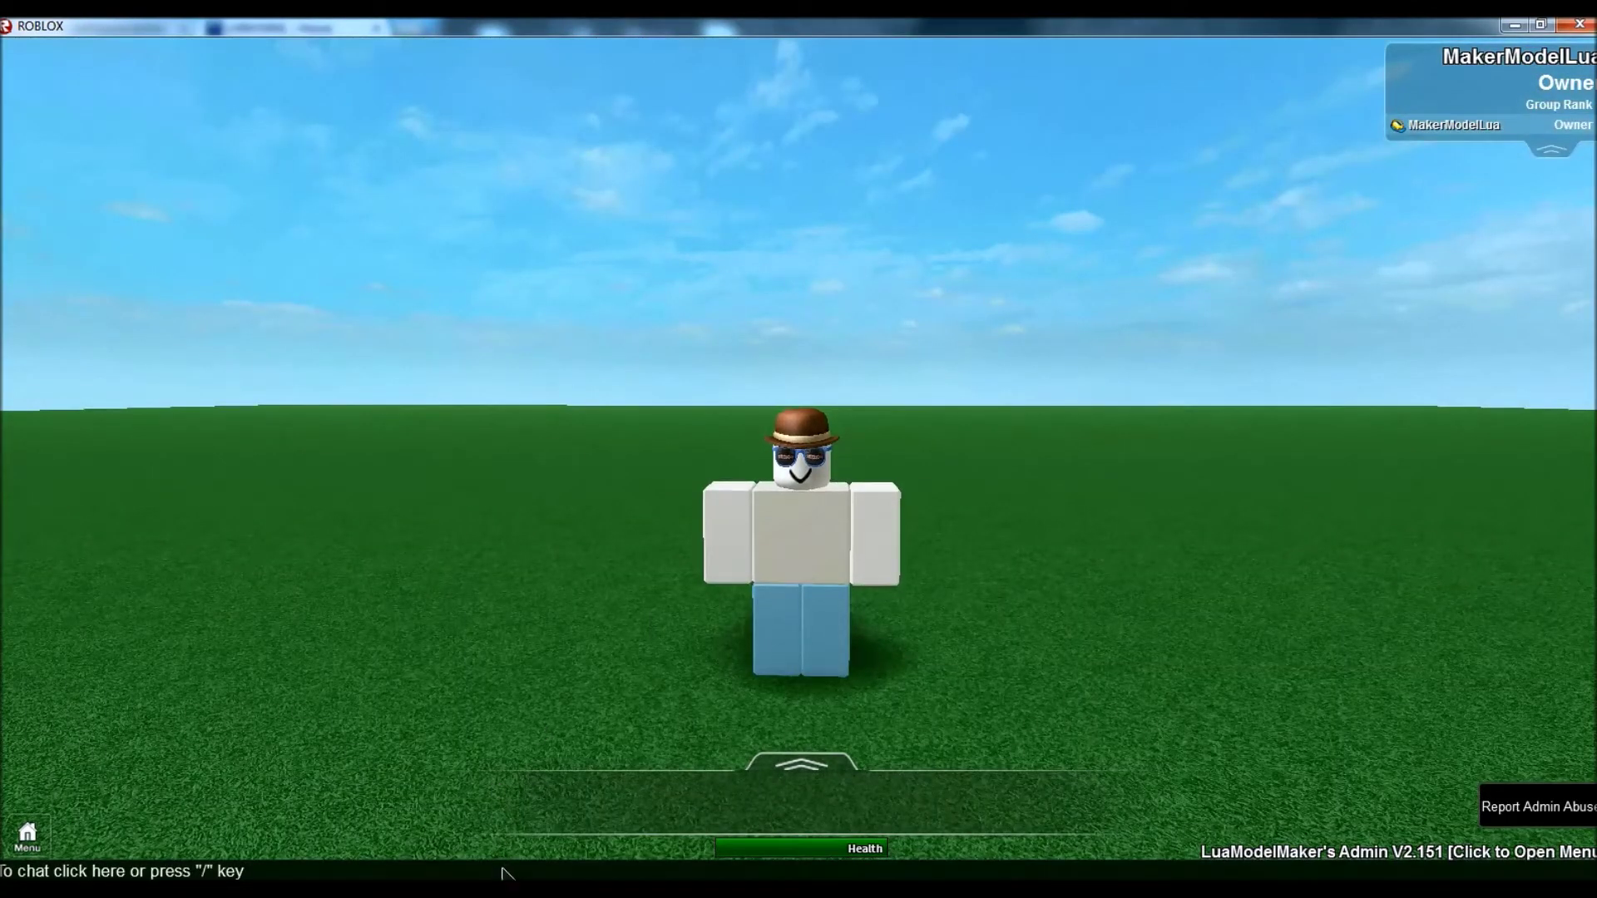
mouse_move(459, 888)
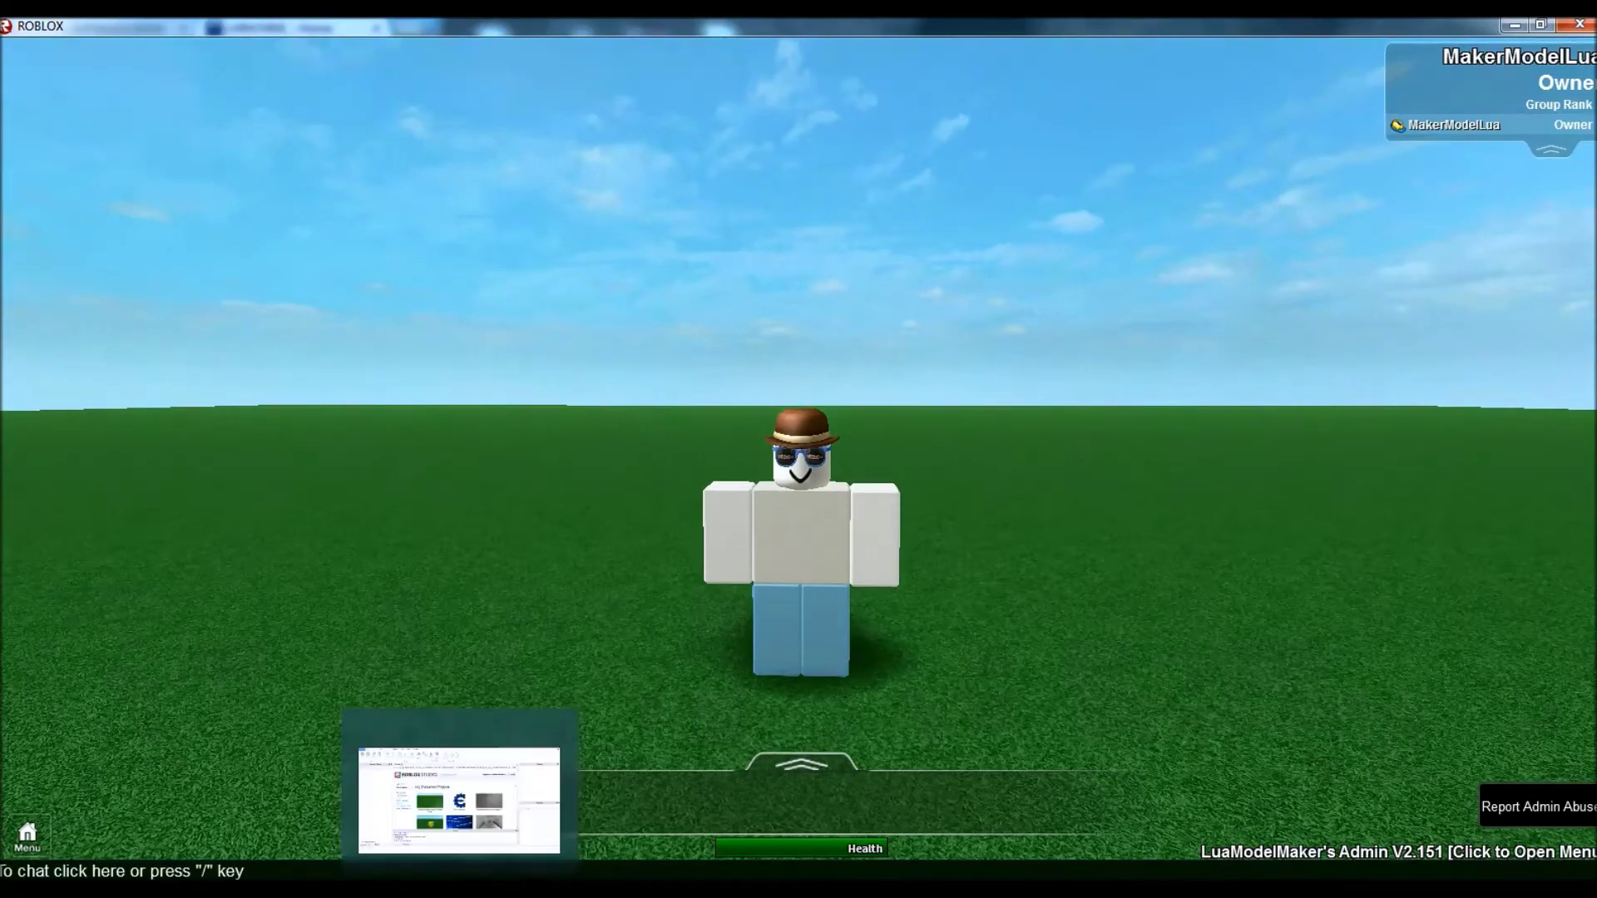
click(275, 888)
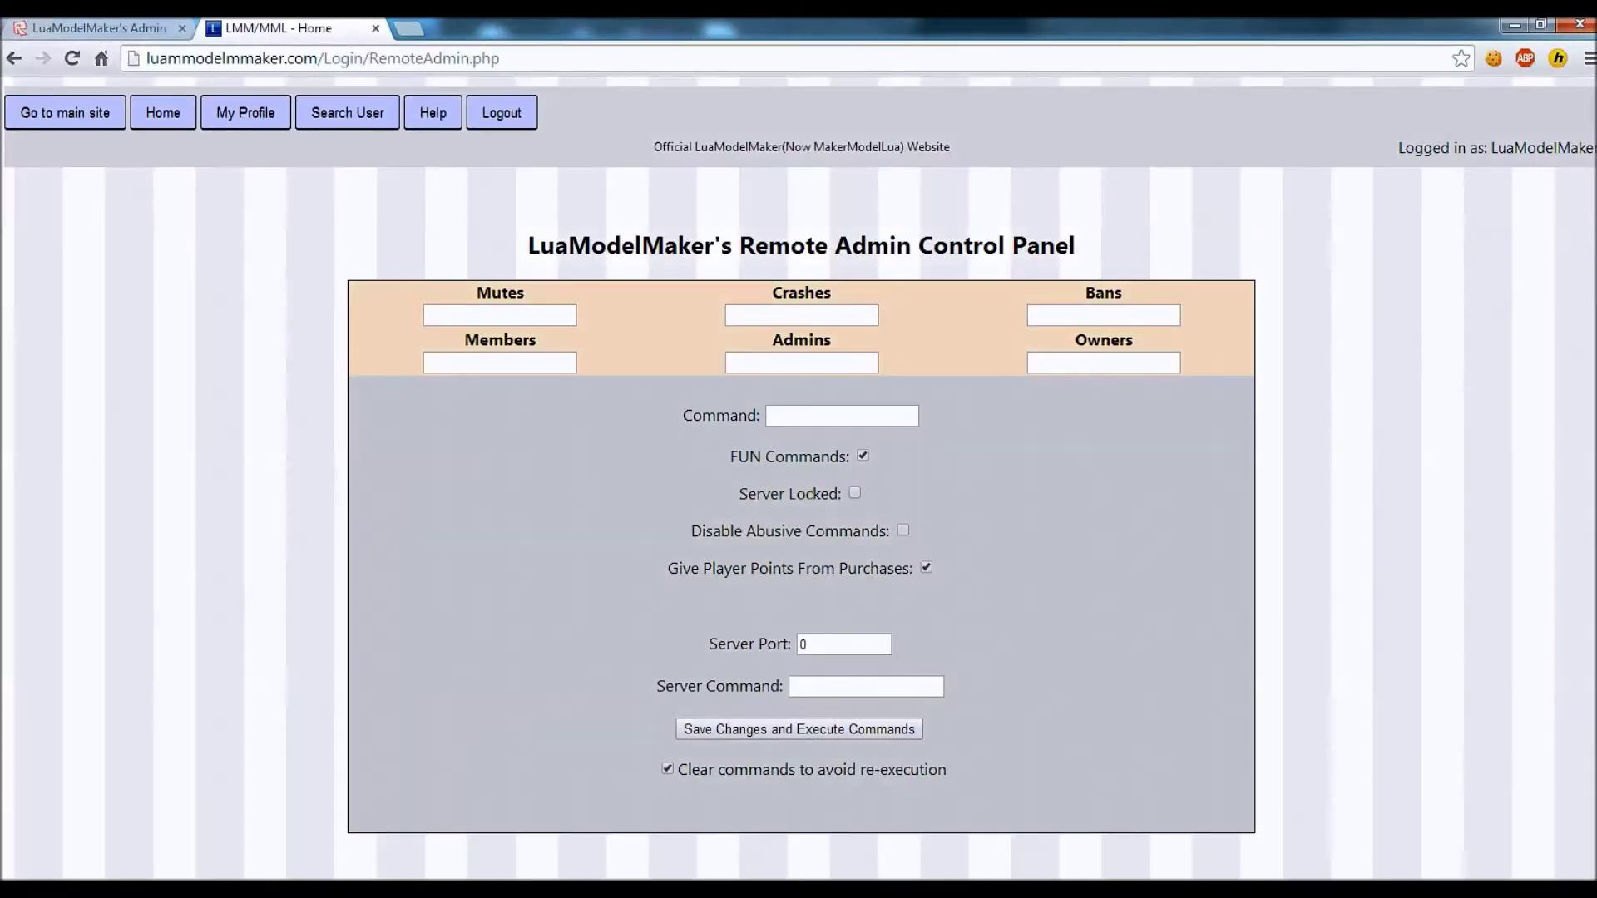
click(800, 362)
text(Fred)
key(Return)
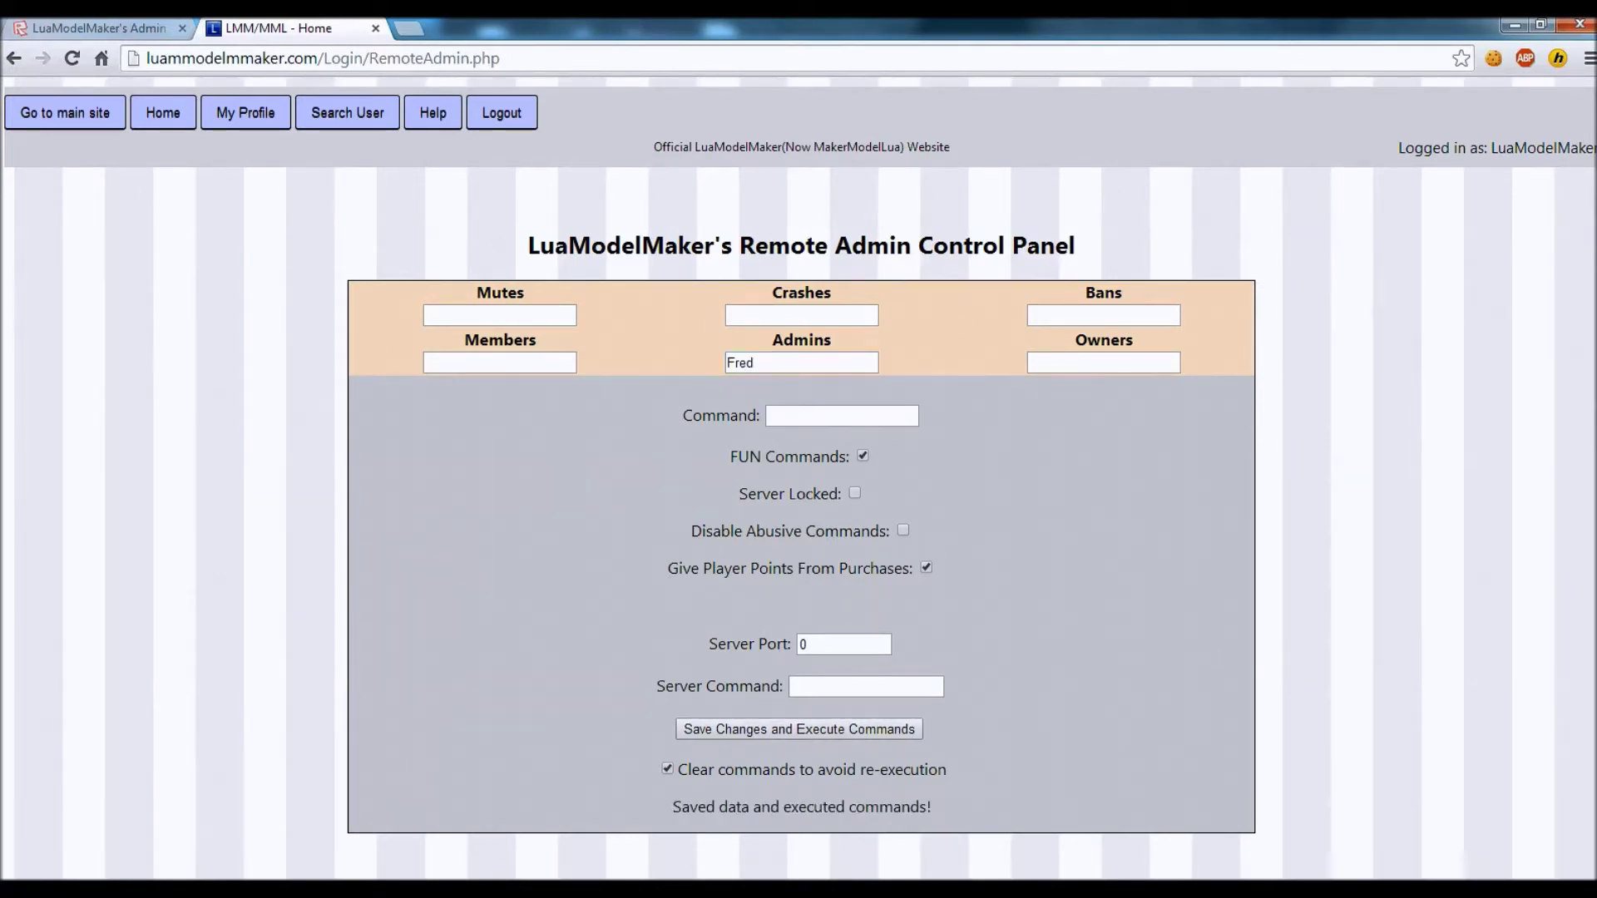
Switch to the ROBLOX game, run the chat command ";admins" to view the admin list, and close the list
click(521, 889)
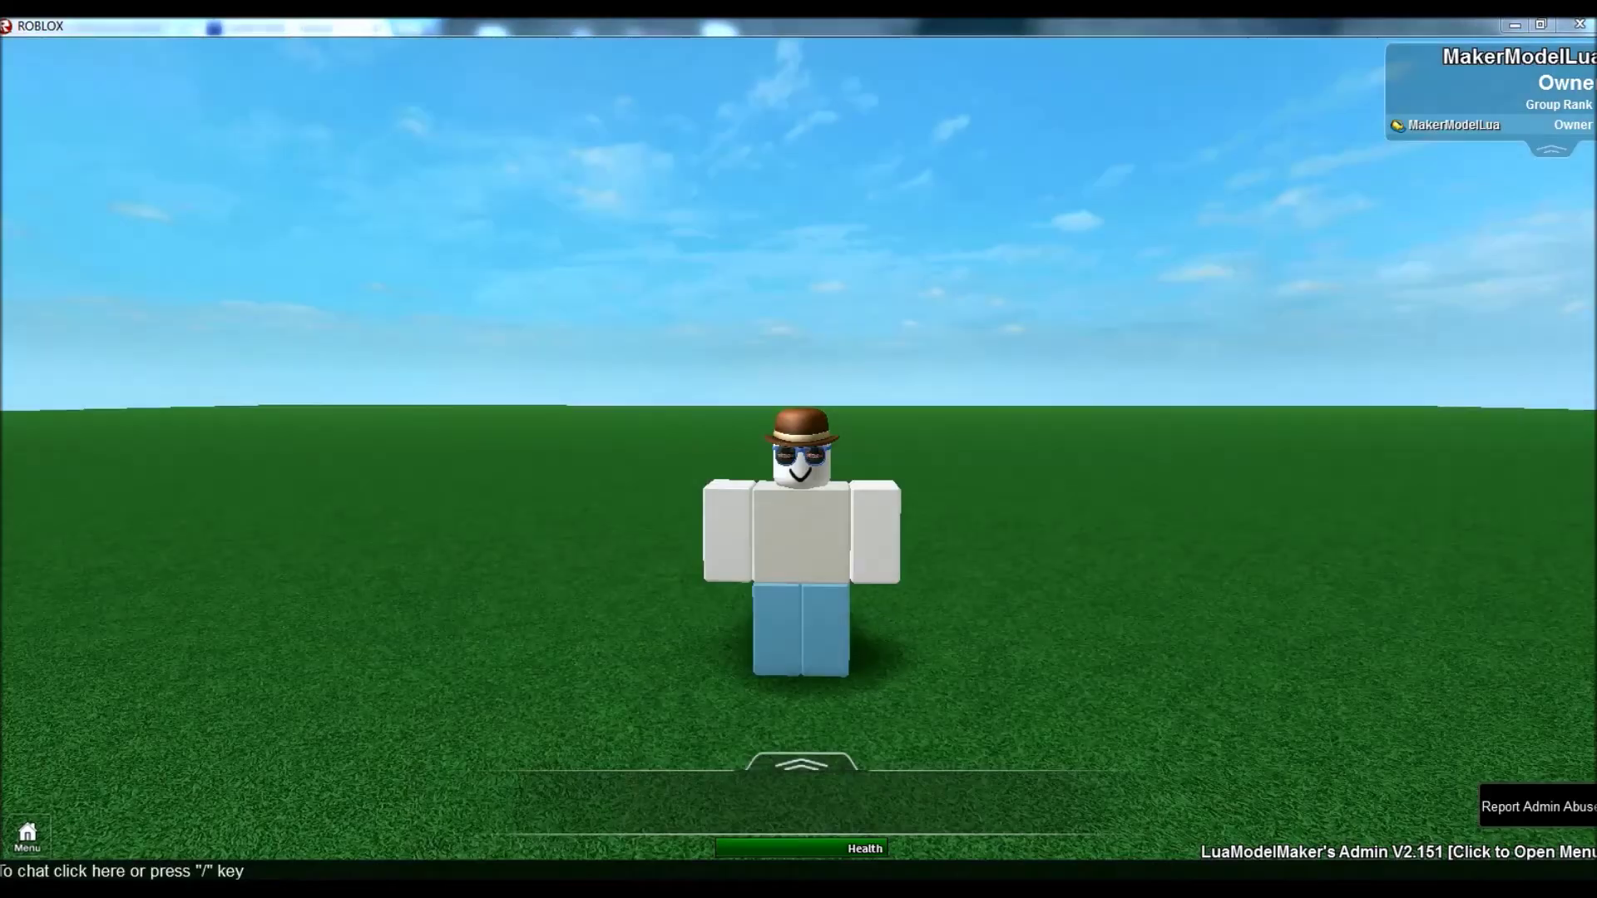
drag(732, 634, 703, 624)
key(slash)
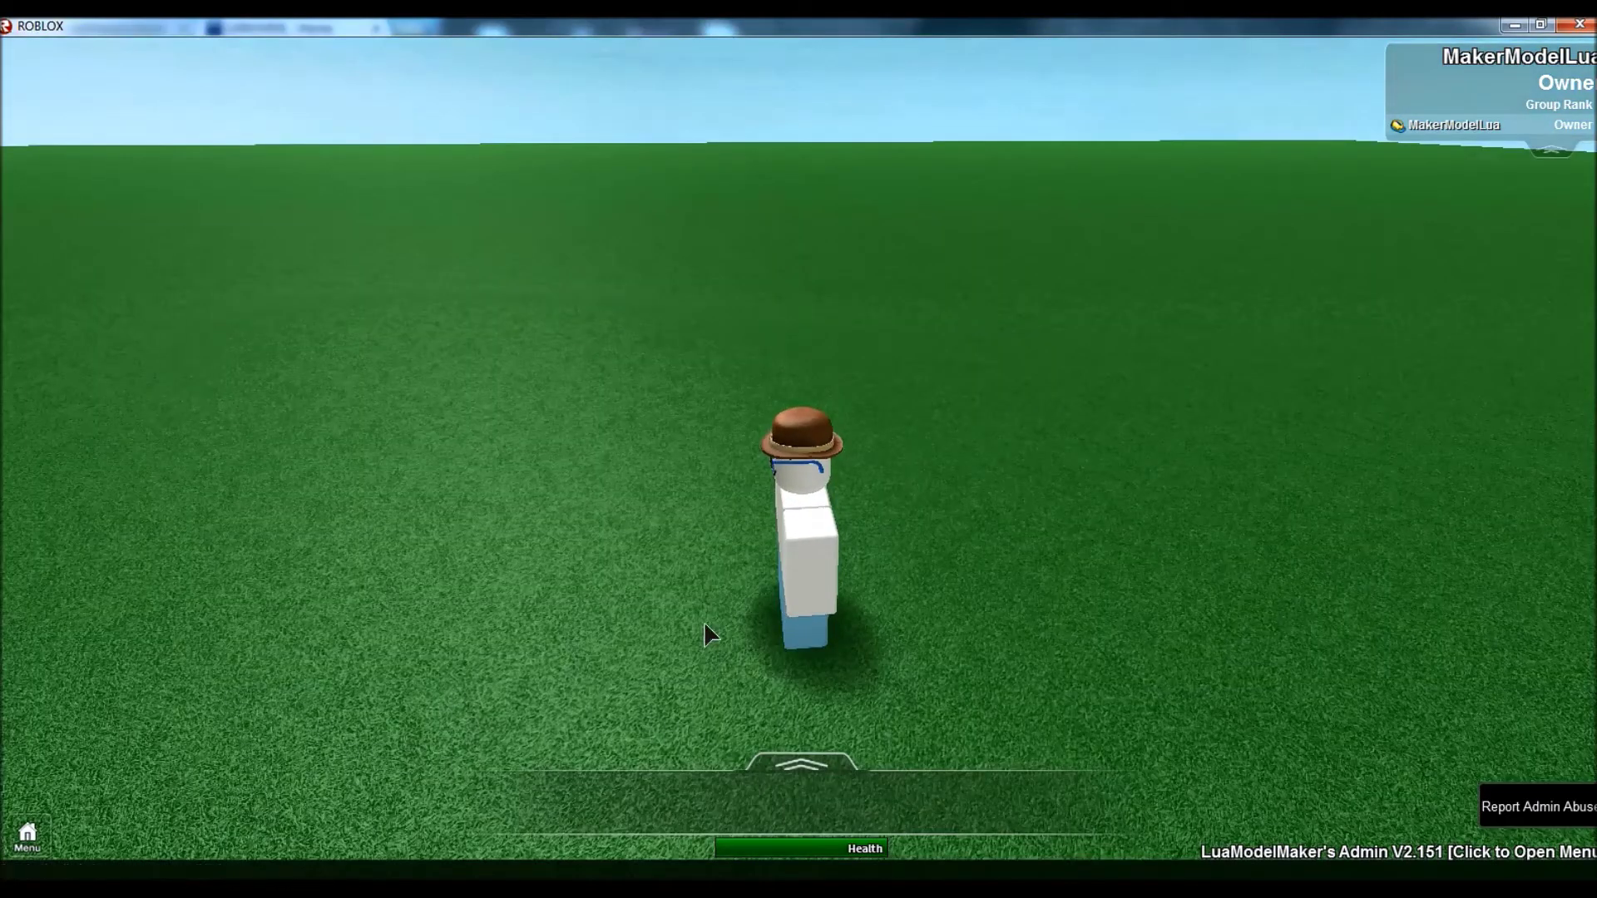
text(admins)
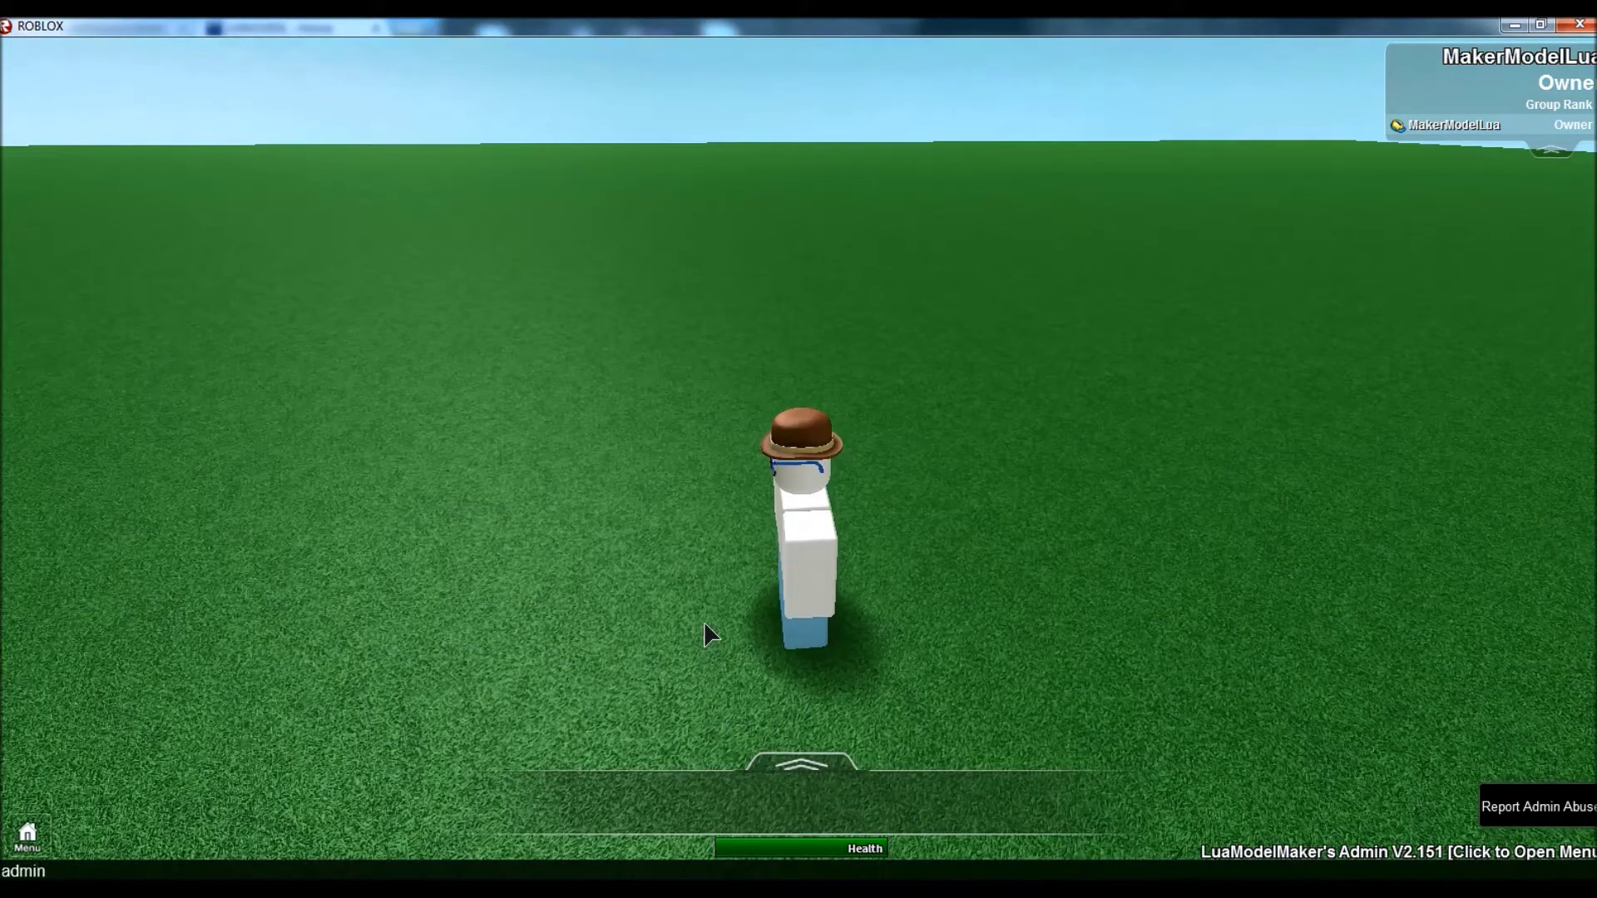
key(Return)
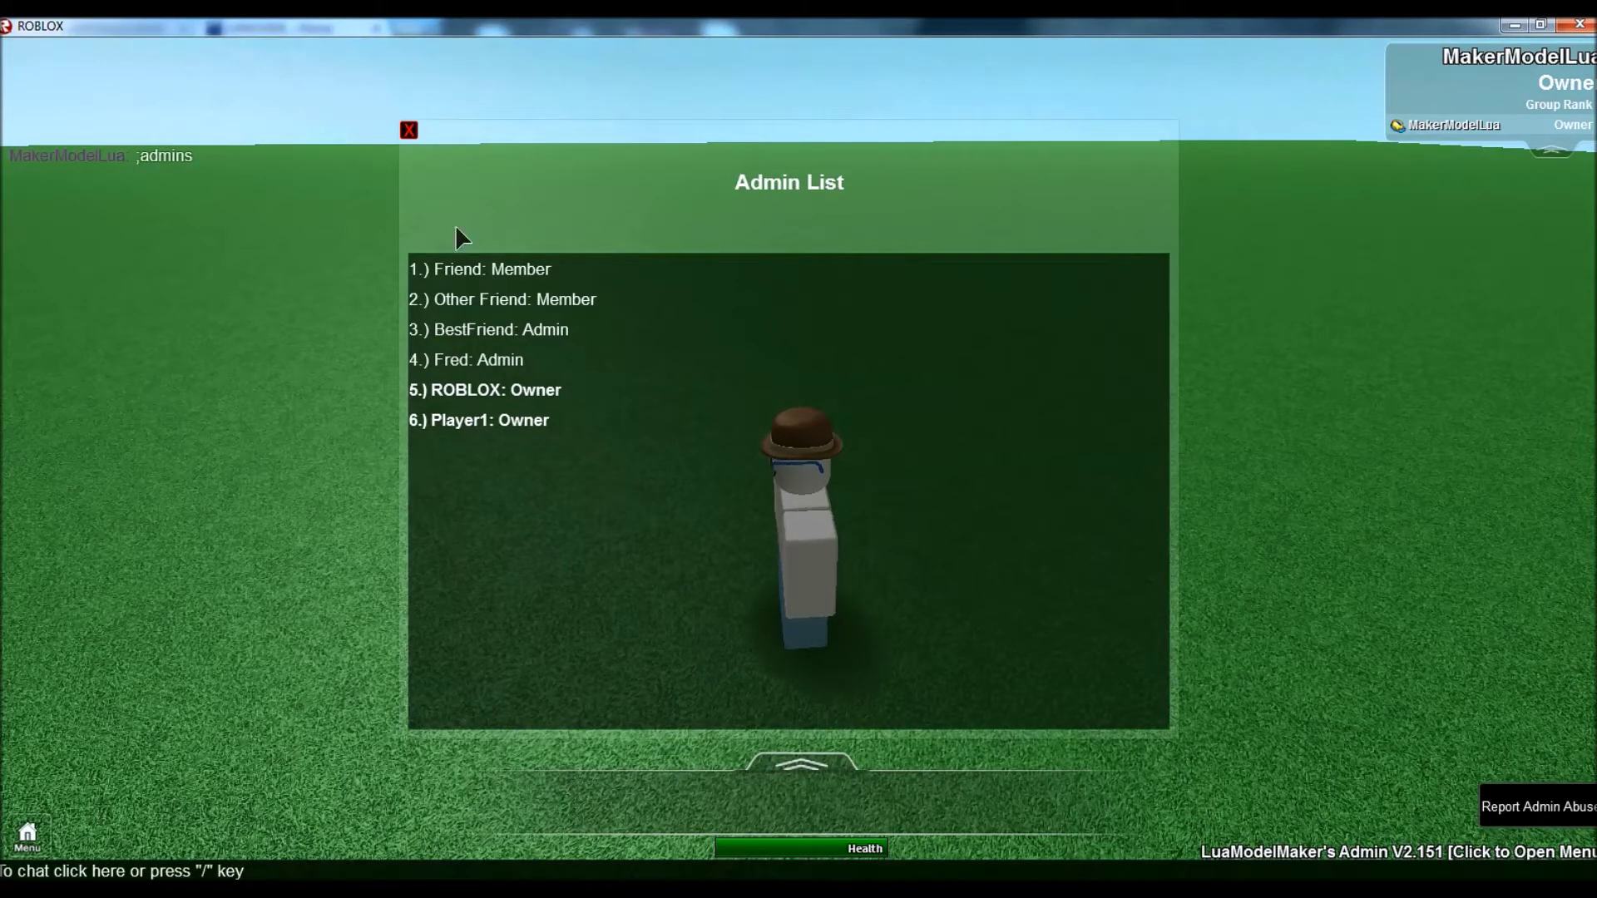
click(408, 130)
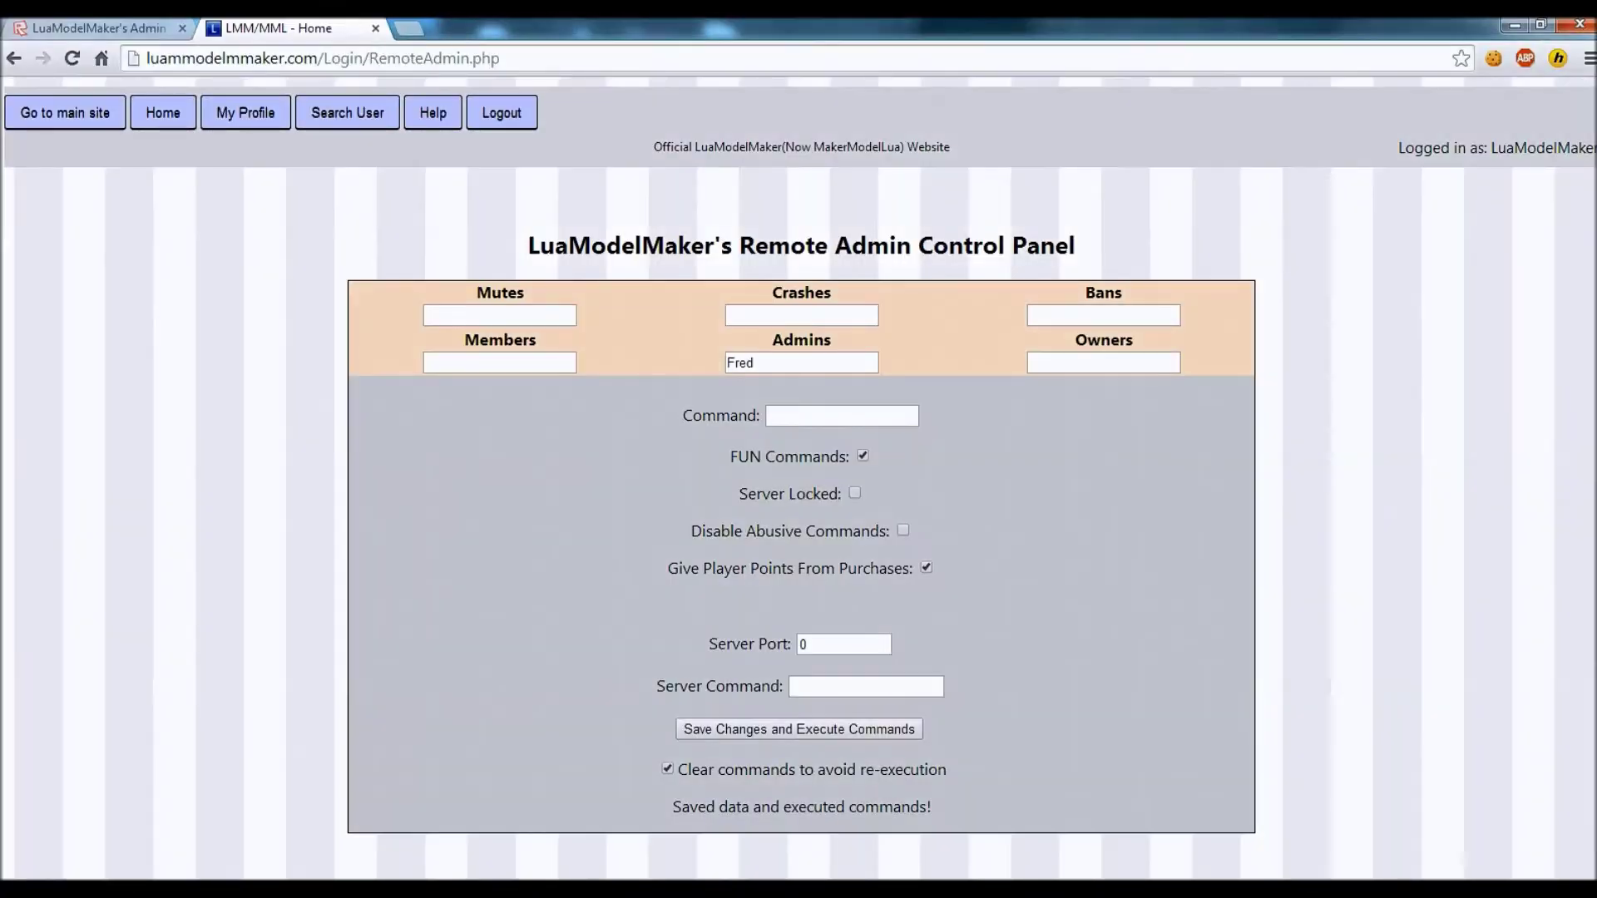
Restore the browser to a smaller window, execute the remote command "m blue Hi!", and switch to the ROBLOX game to view the message
click(768, 416)
text(m blue Hi!)
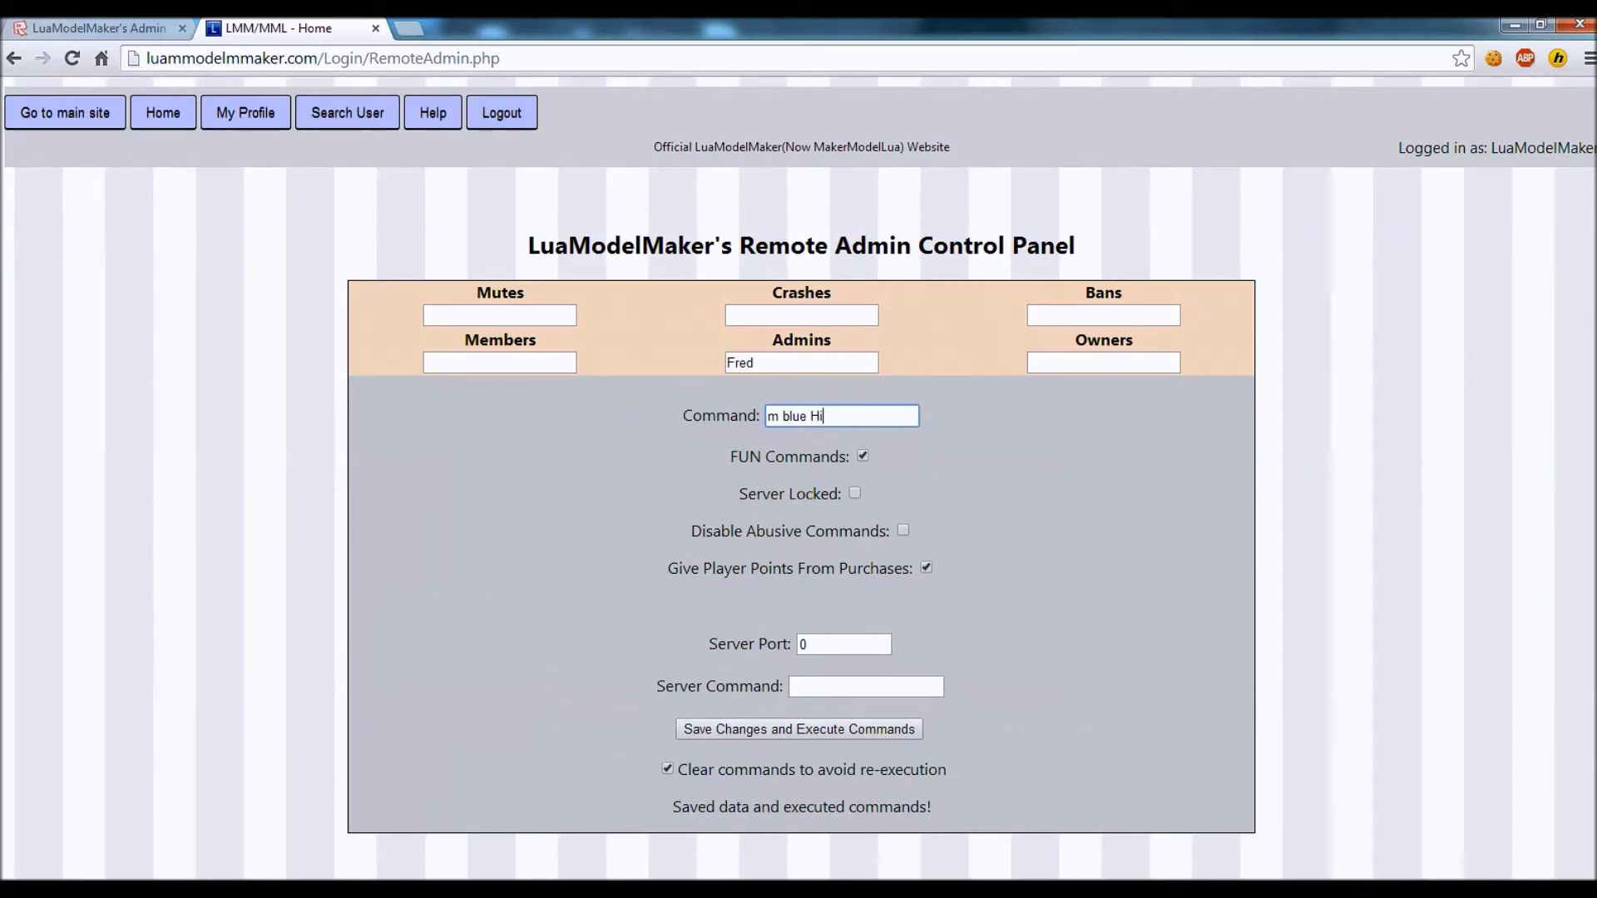
click(1540, 24)
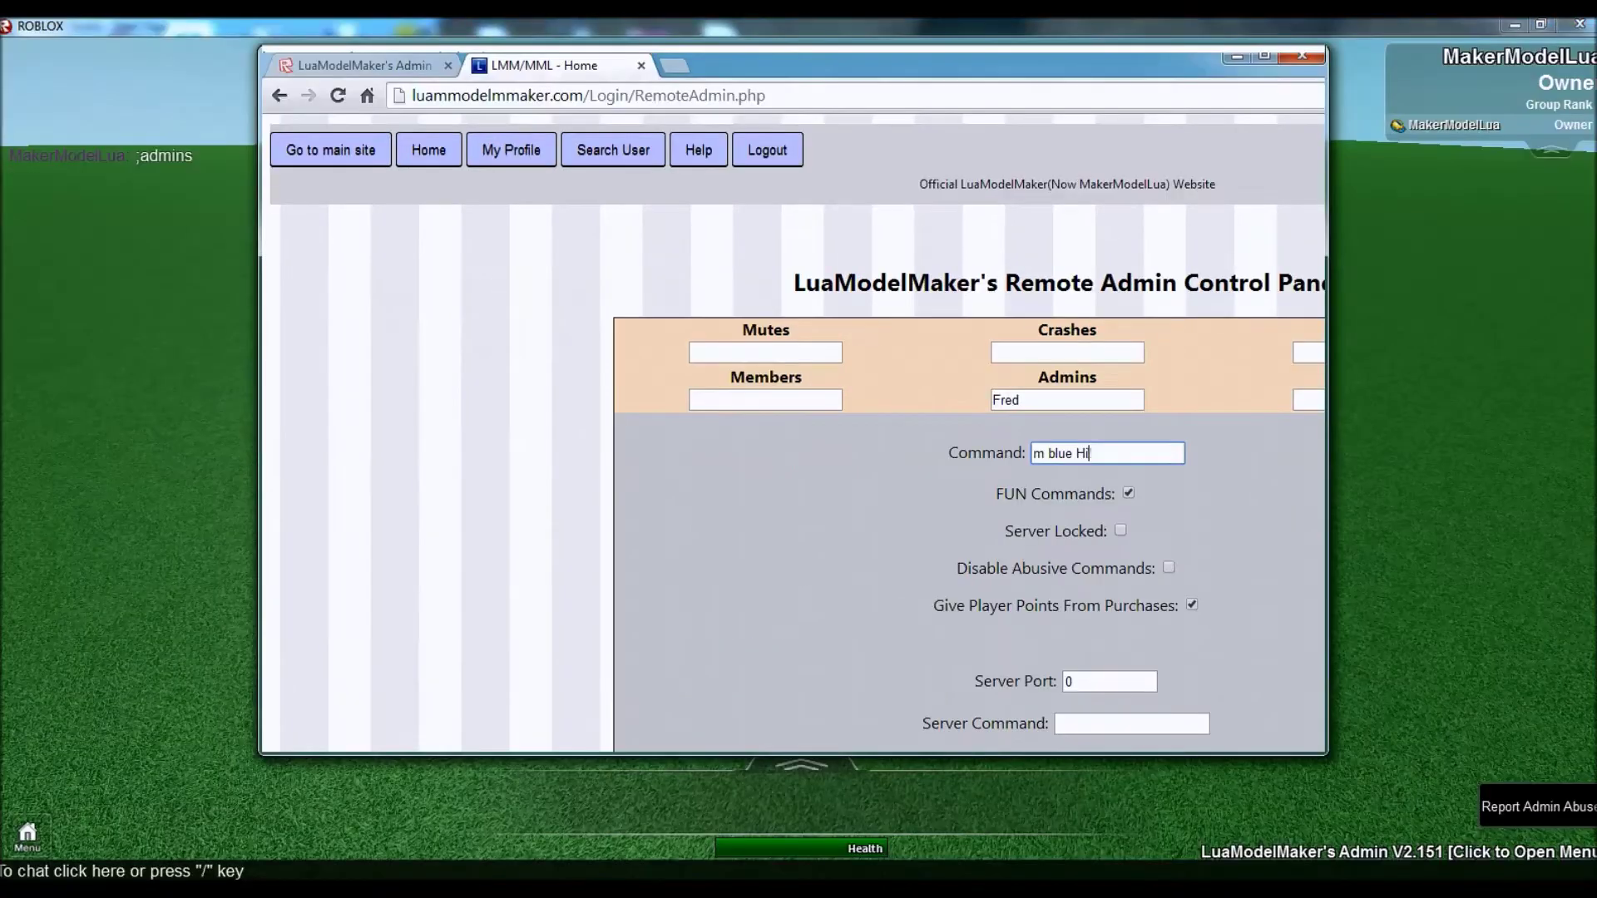
scroll(790, 440, down, 2)
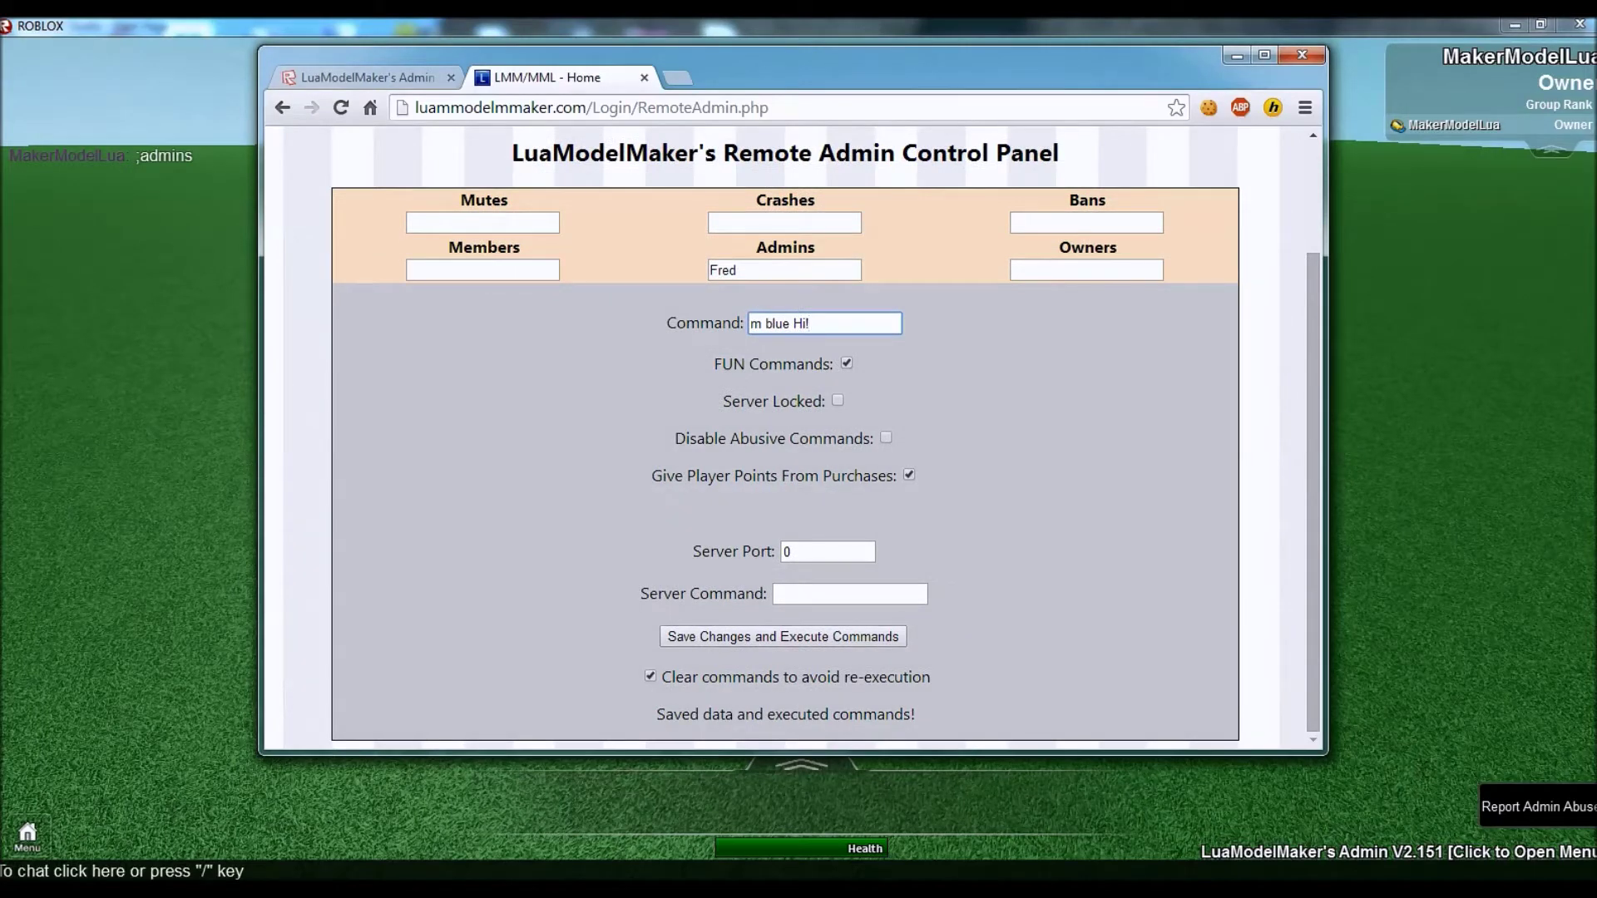
drag(810, 324, 748, 323)
click(782, 637)
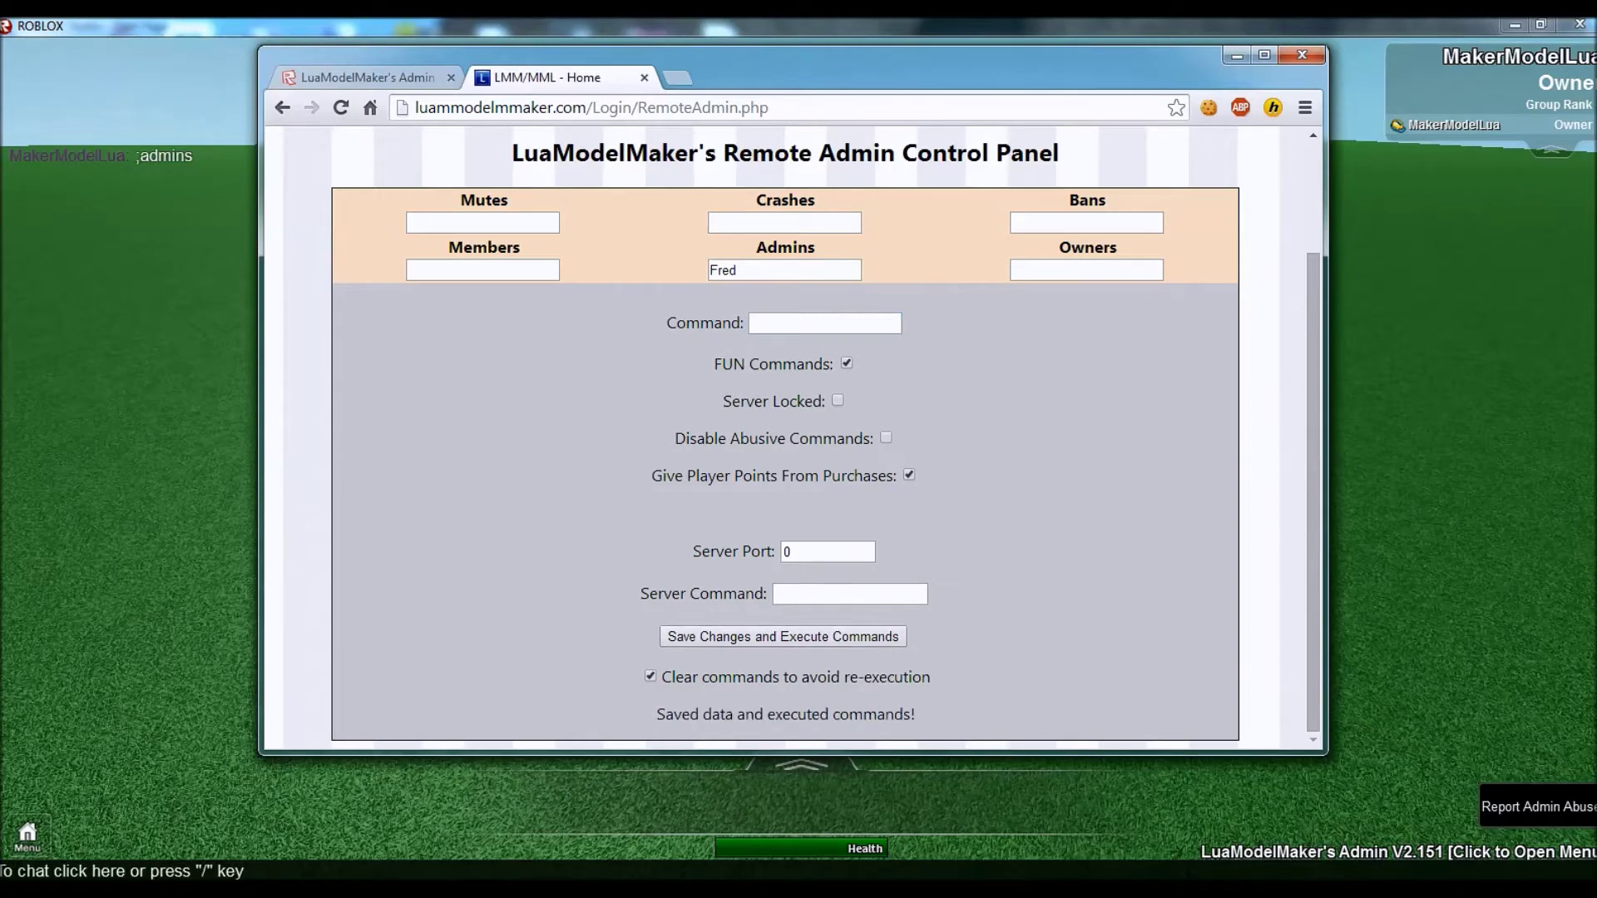
click(212, 424)
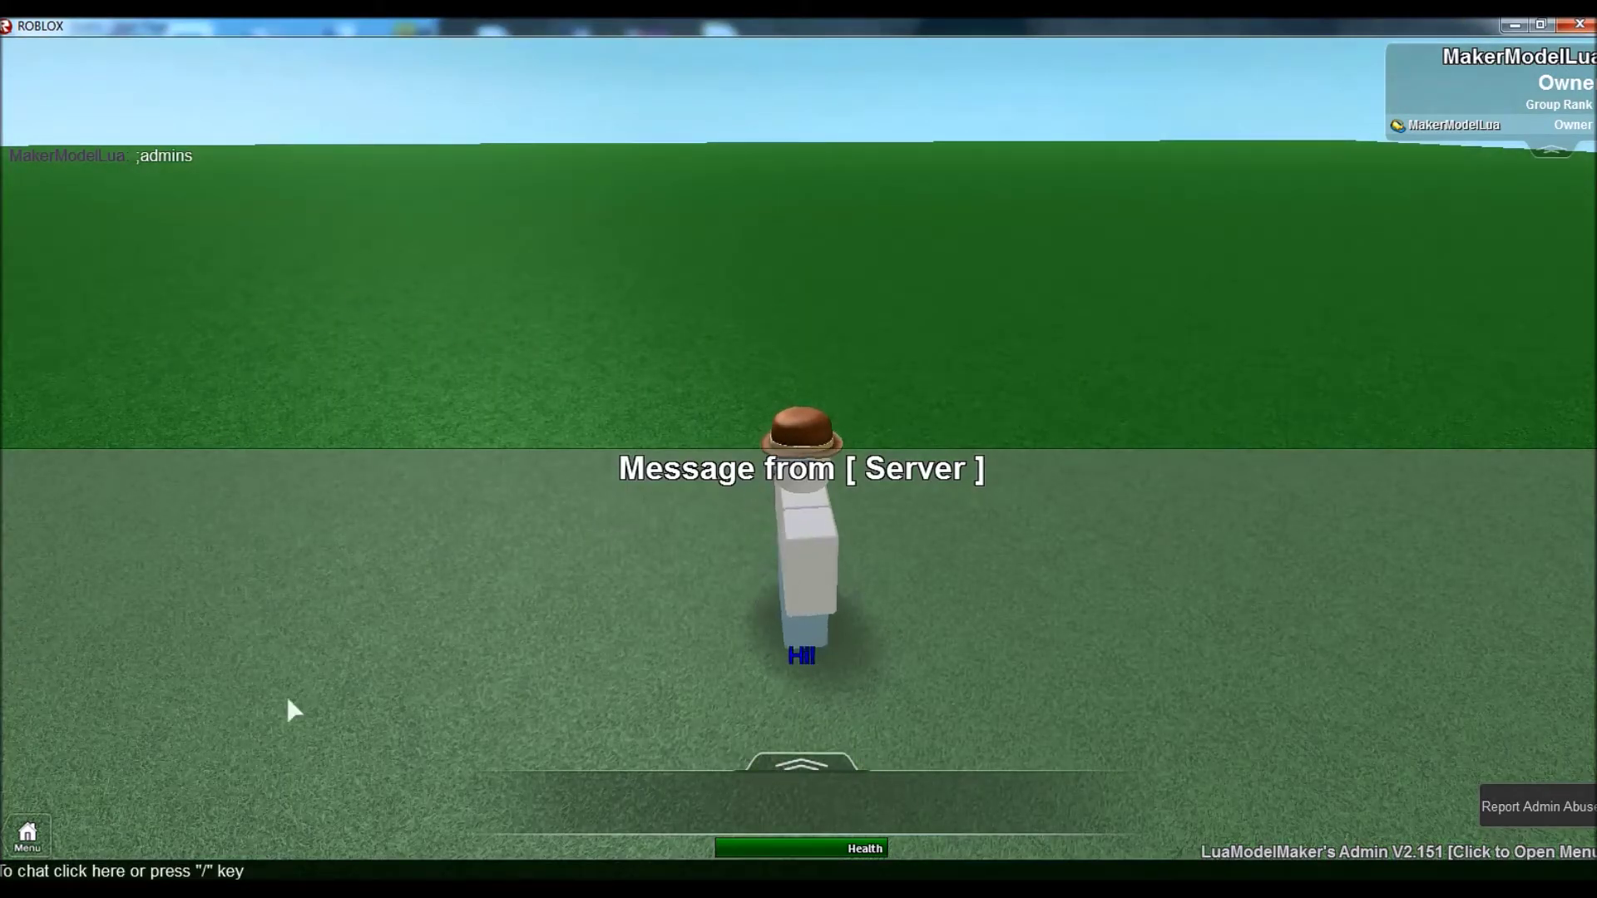
Look at the Server Port and Server Command fields in the browser, and run the chat command ";port" in the ROBLOX game
click(274, 884)
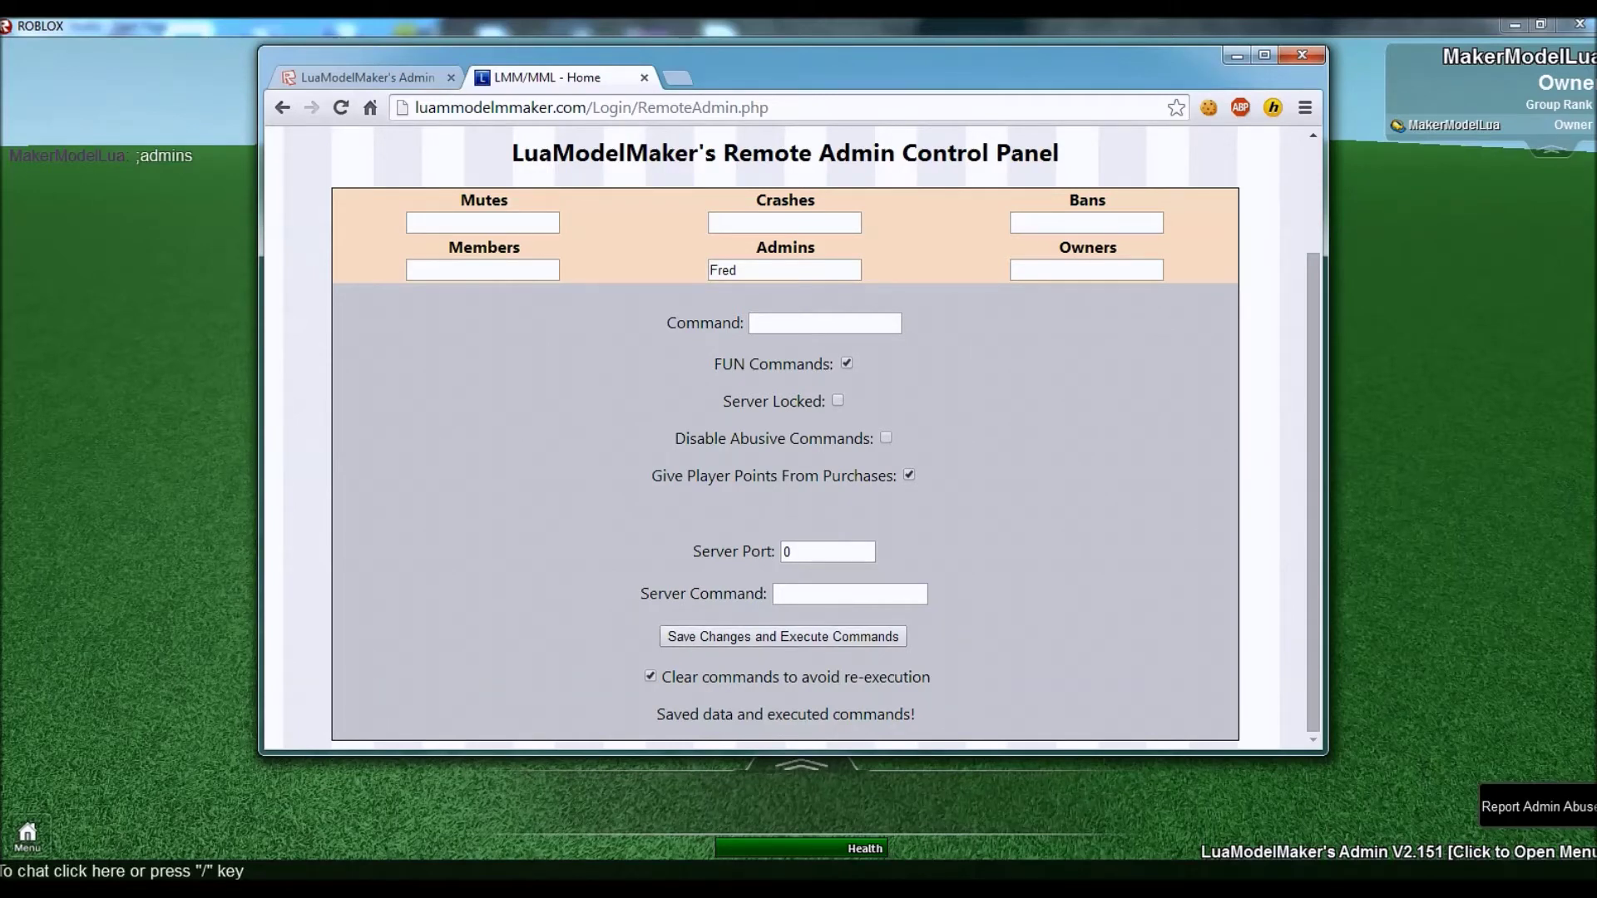
click(791, 551)
click(782, 594)
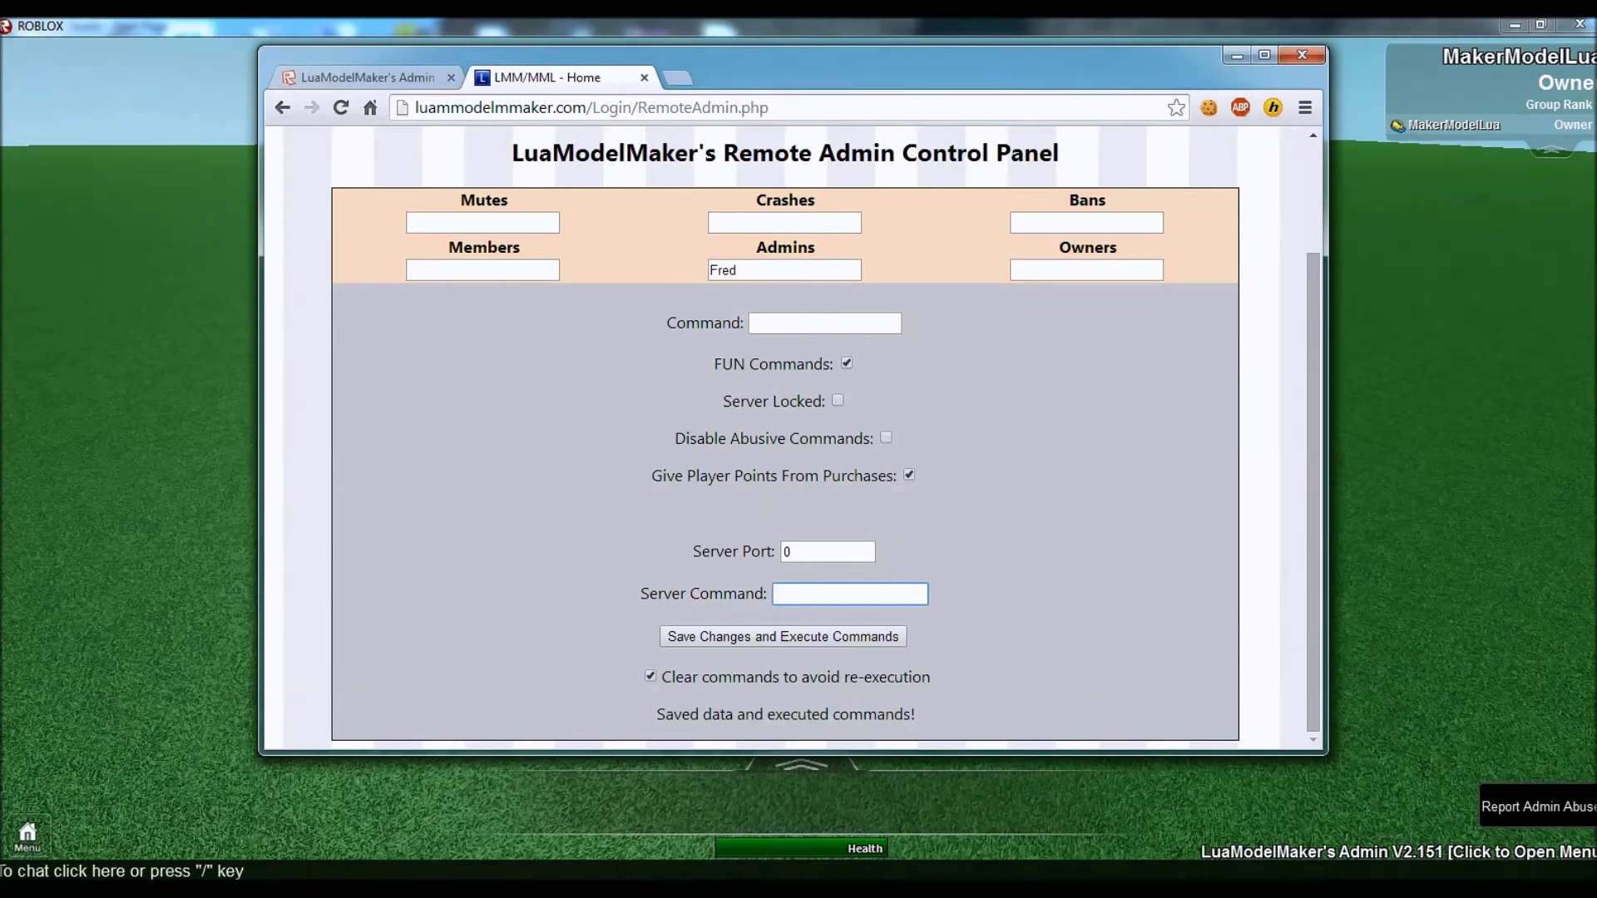
click(148, 489)
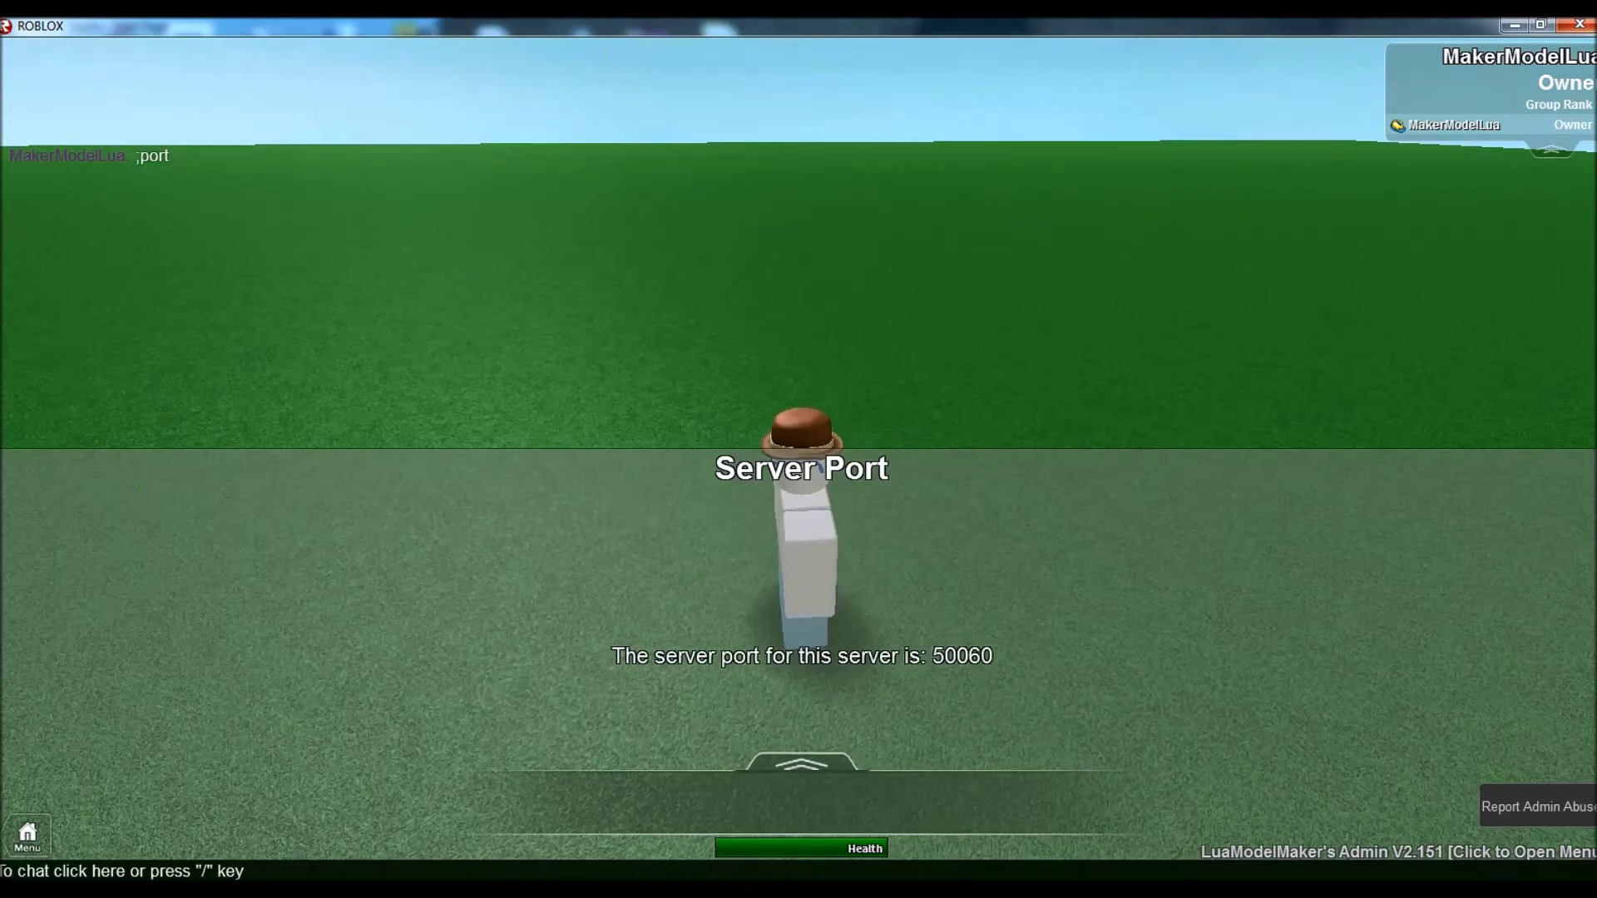
In the browser, execute the server command "m Hi to server 50060!" for server port 50060 and view the message in the ROBLOX game
mouse_move(272, 878)
click(273, 785)
click(828, 551)
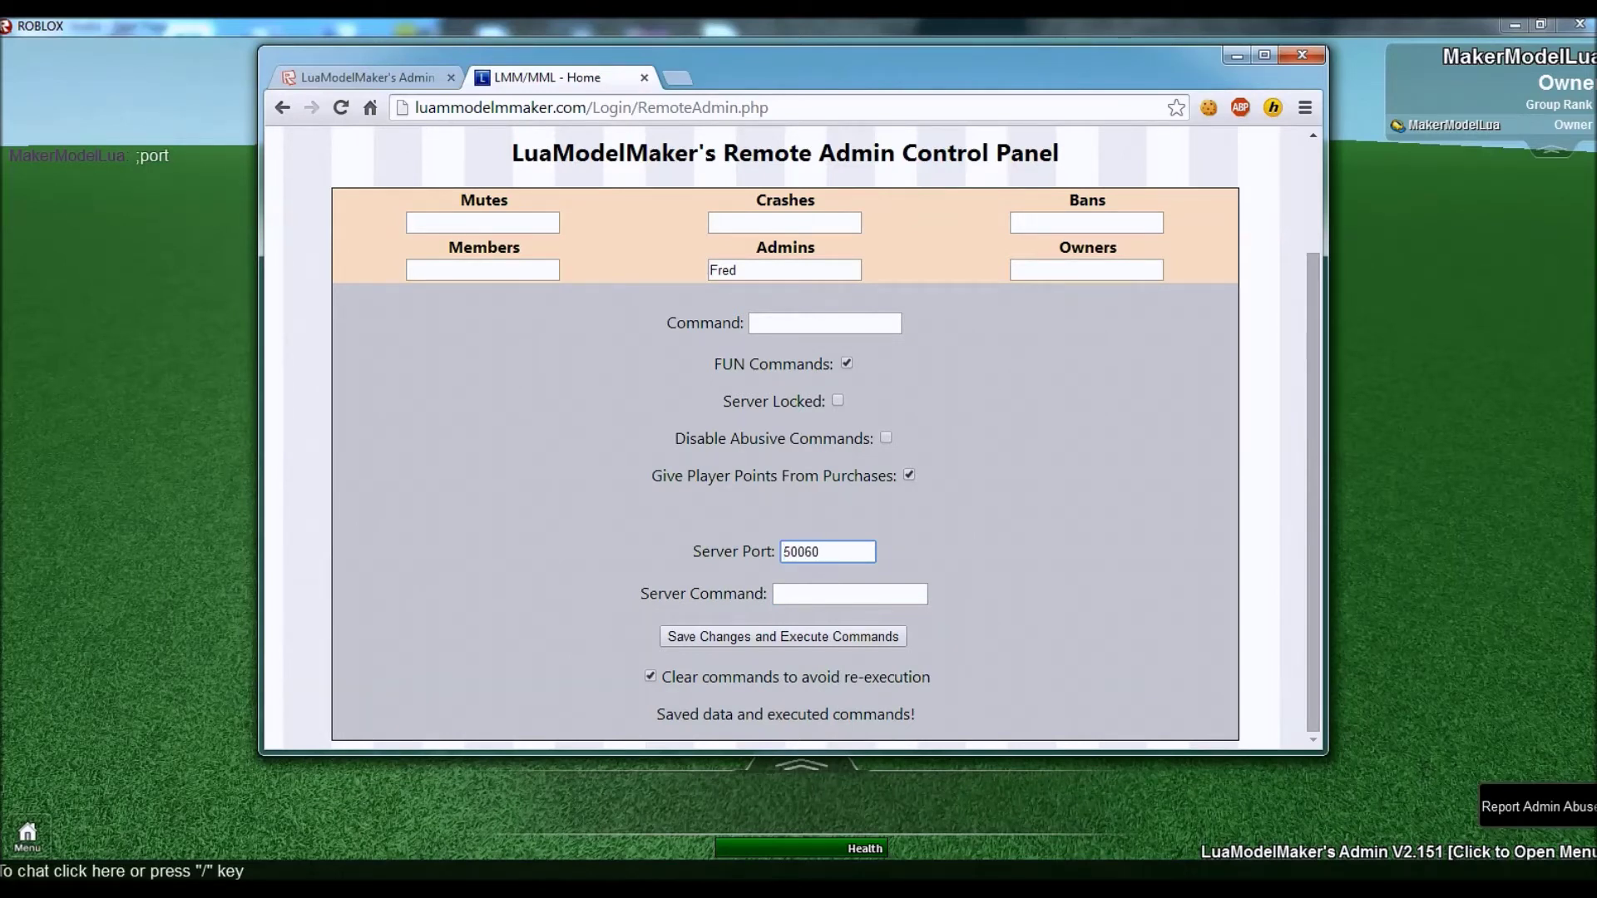
click(775, 594)
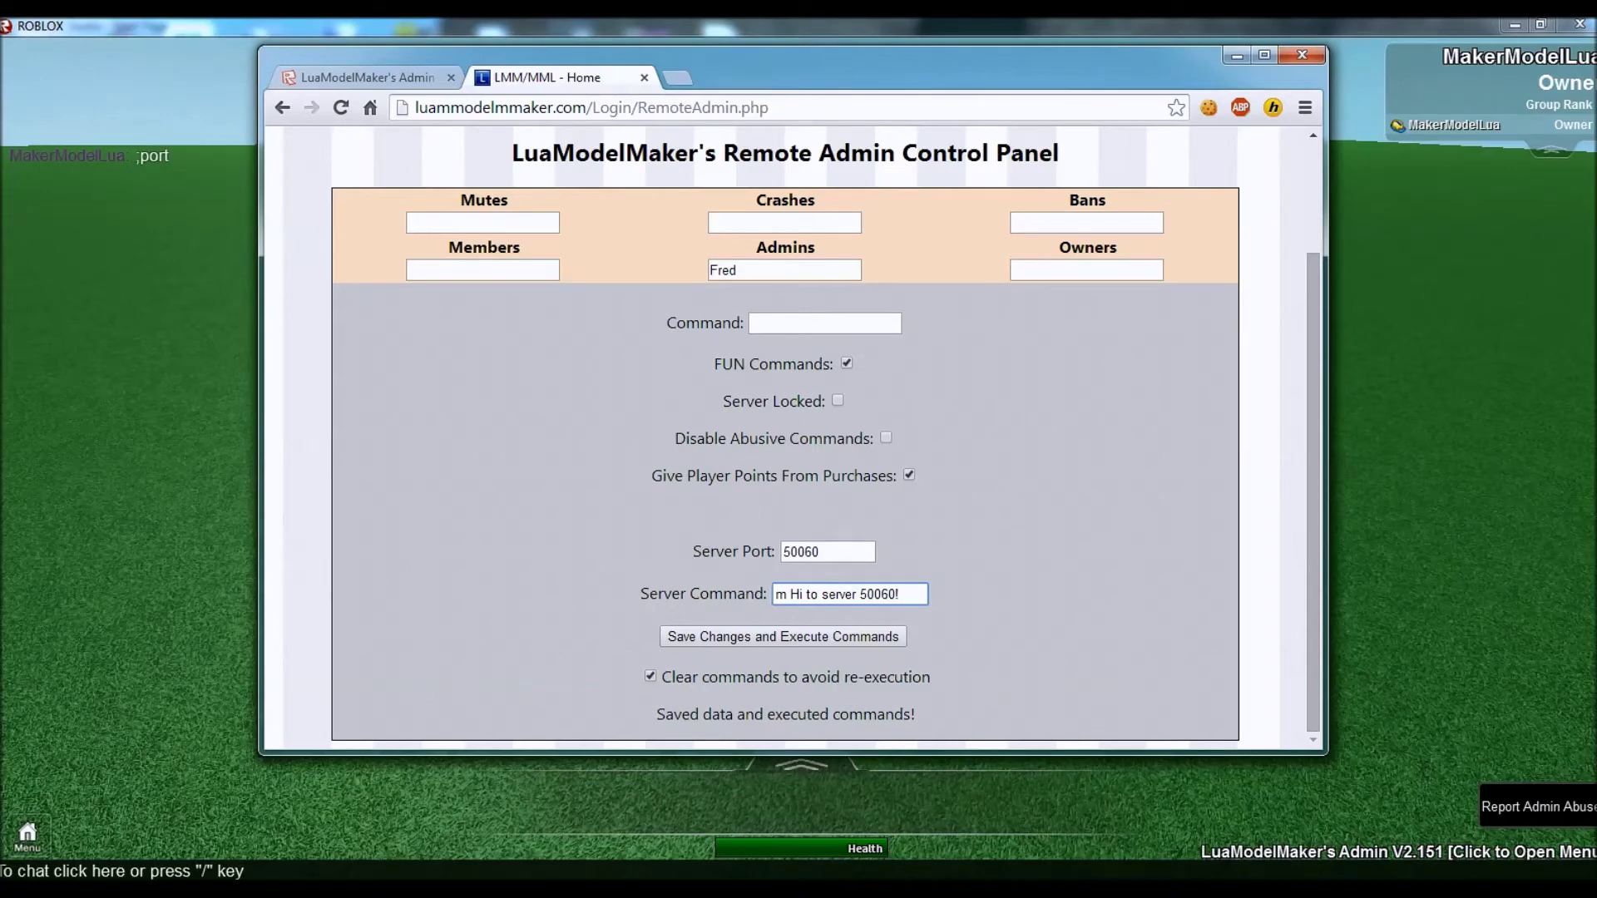
key(Return)
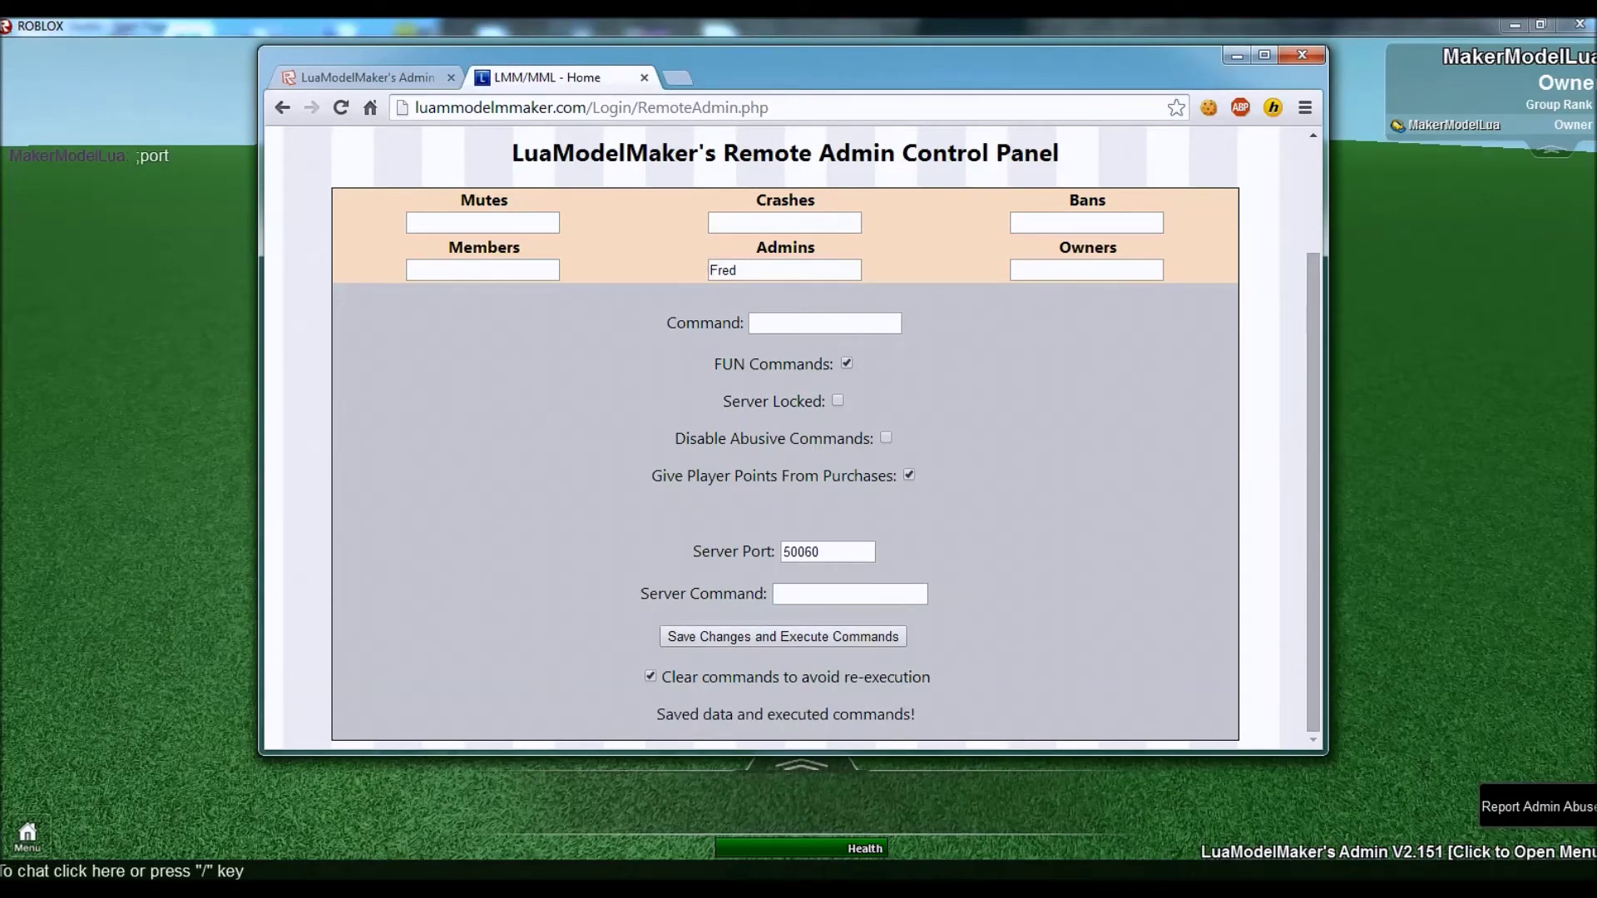
click(172, 516)
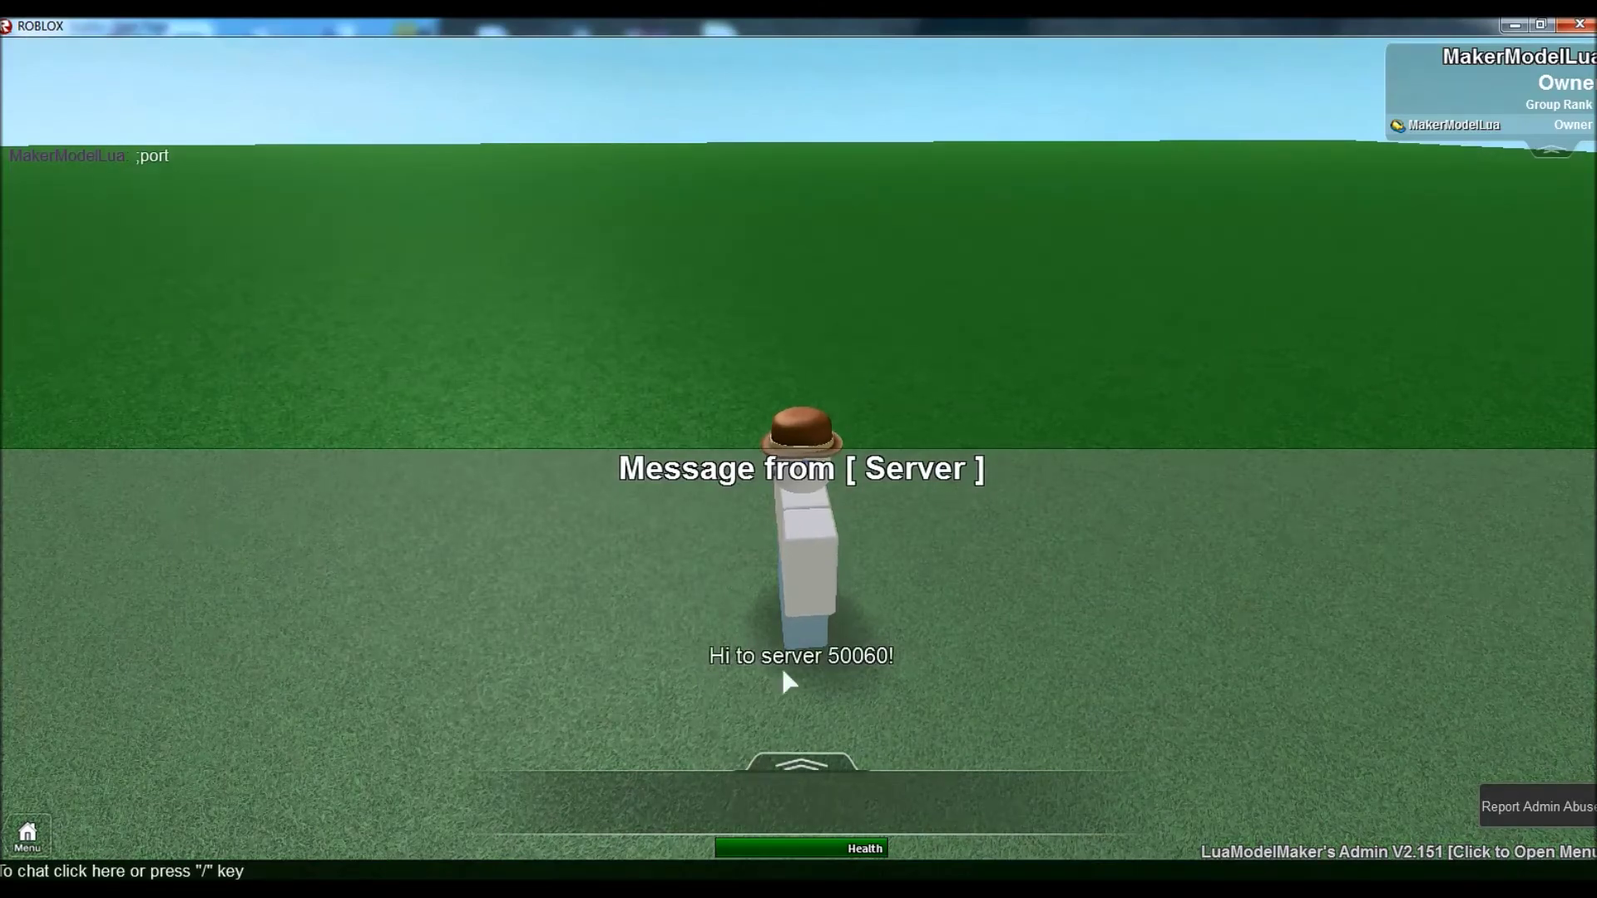
In the browser, execute the server command "m Hi!" for server port 50061, check the ROBLOX game for it, and return to the browser
click(133, 890)
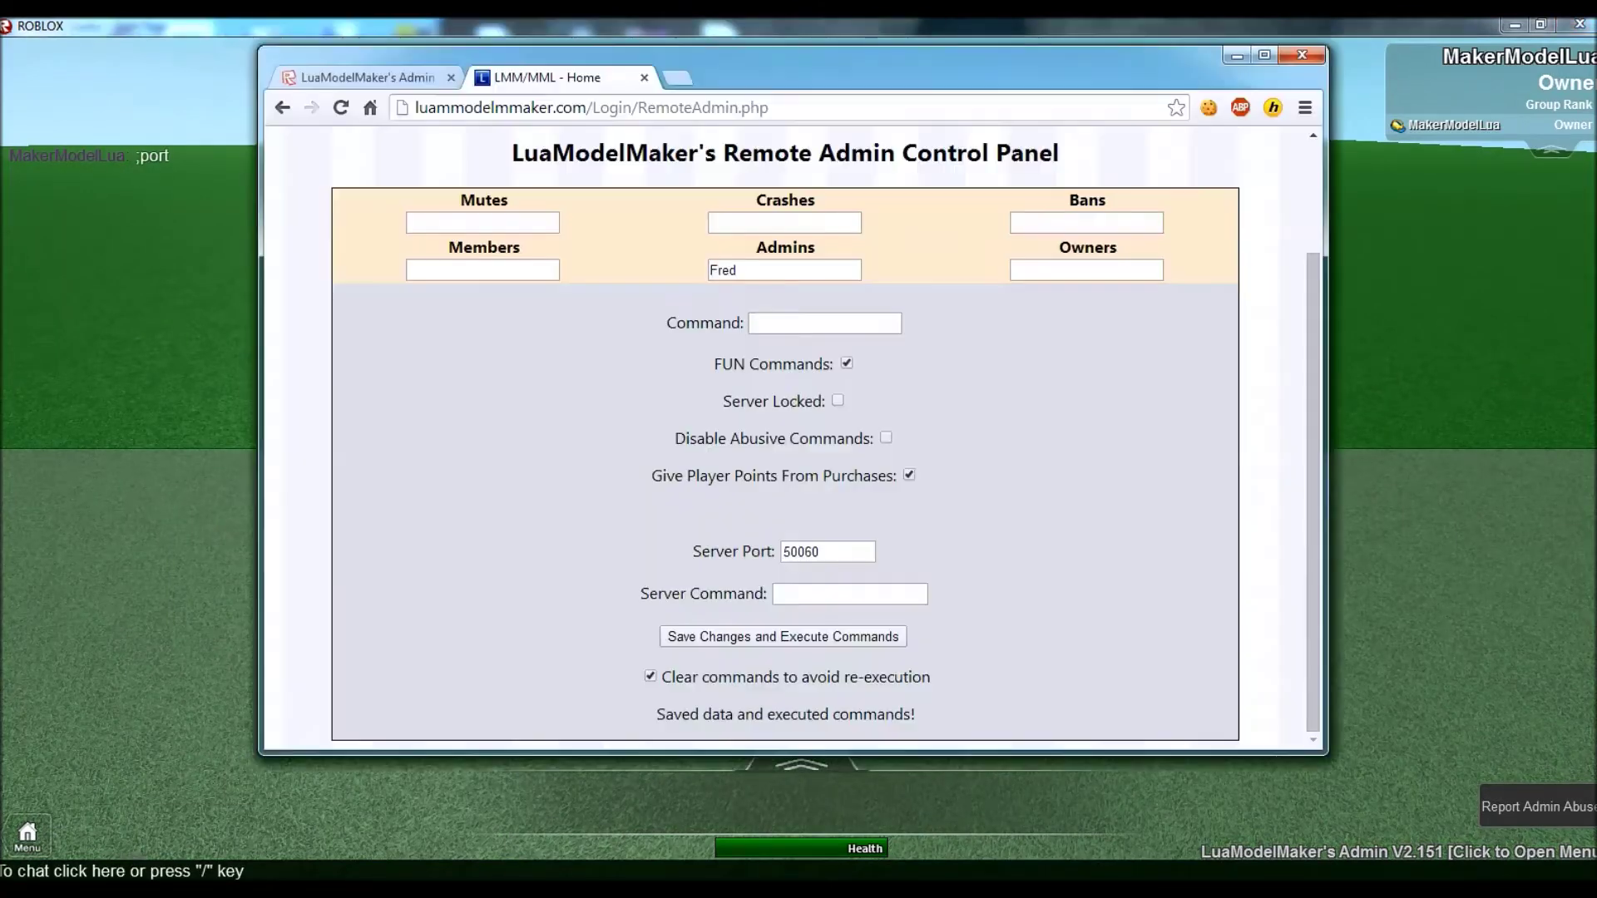
click(819, 551)
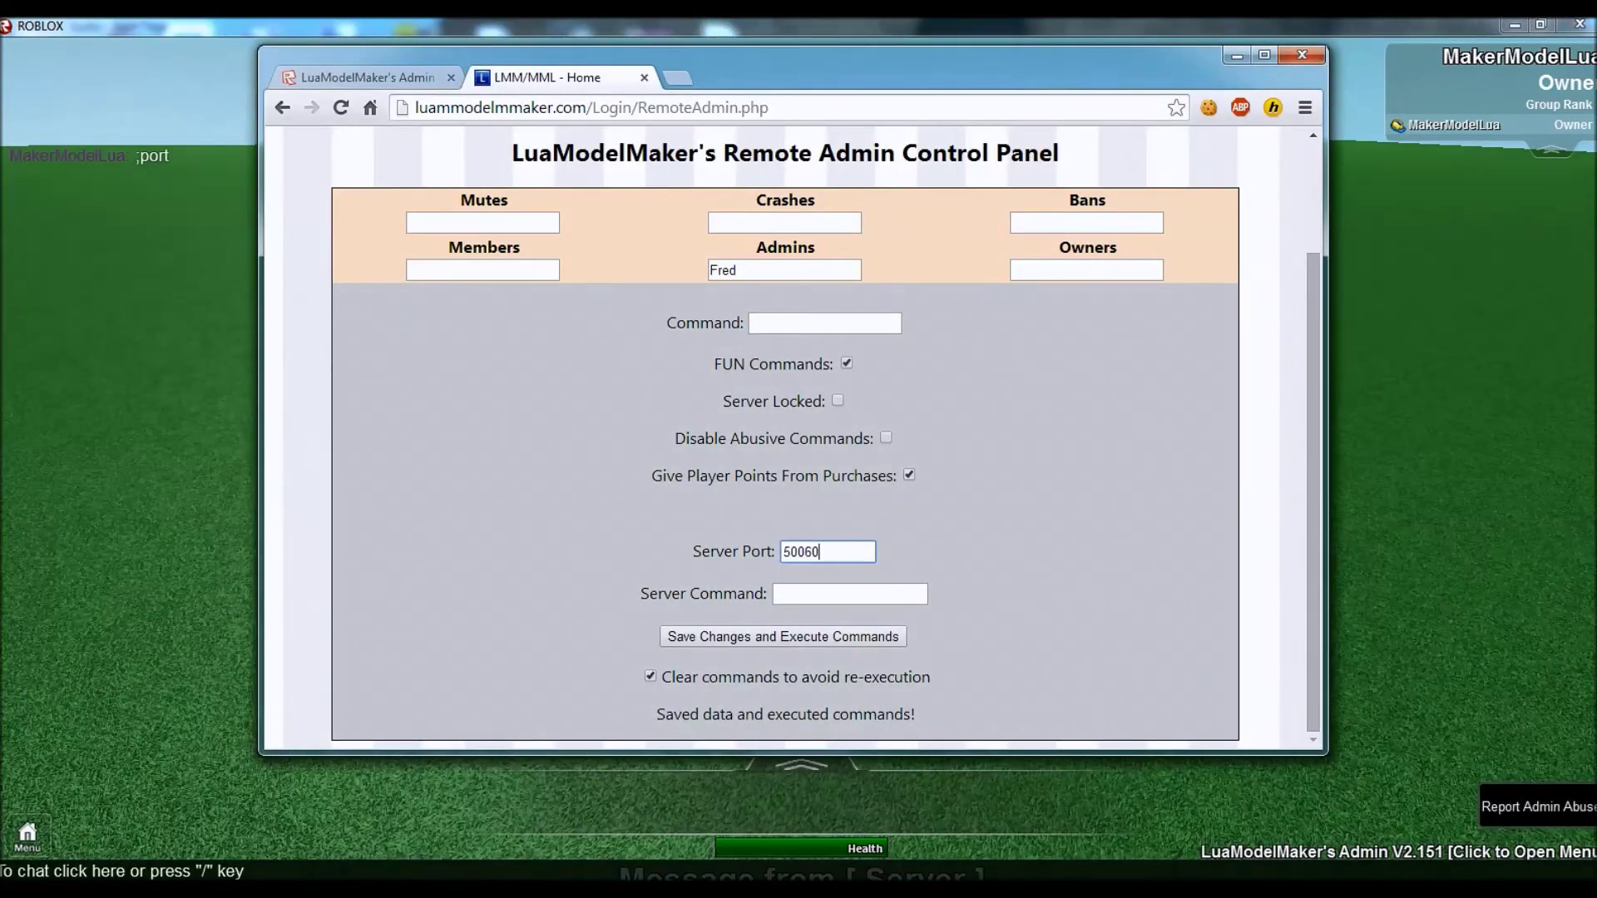
key(BackSpace)
click(849, 594)
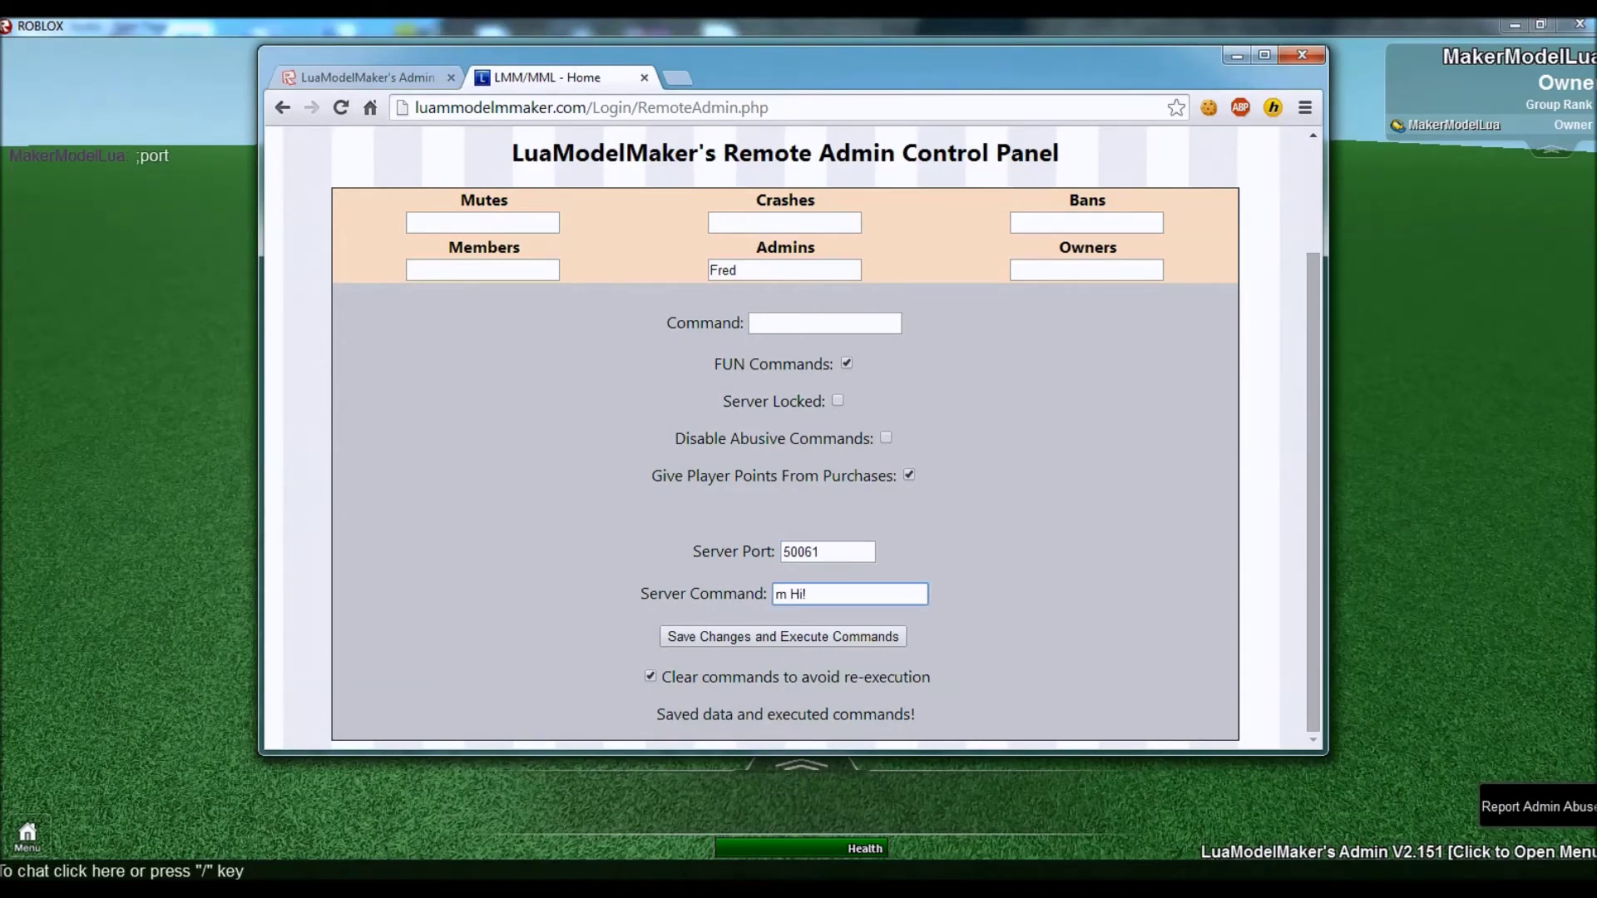
click(865, 637)
click(1500, 533)
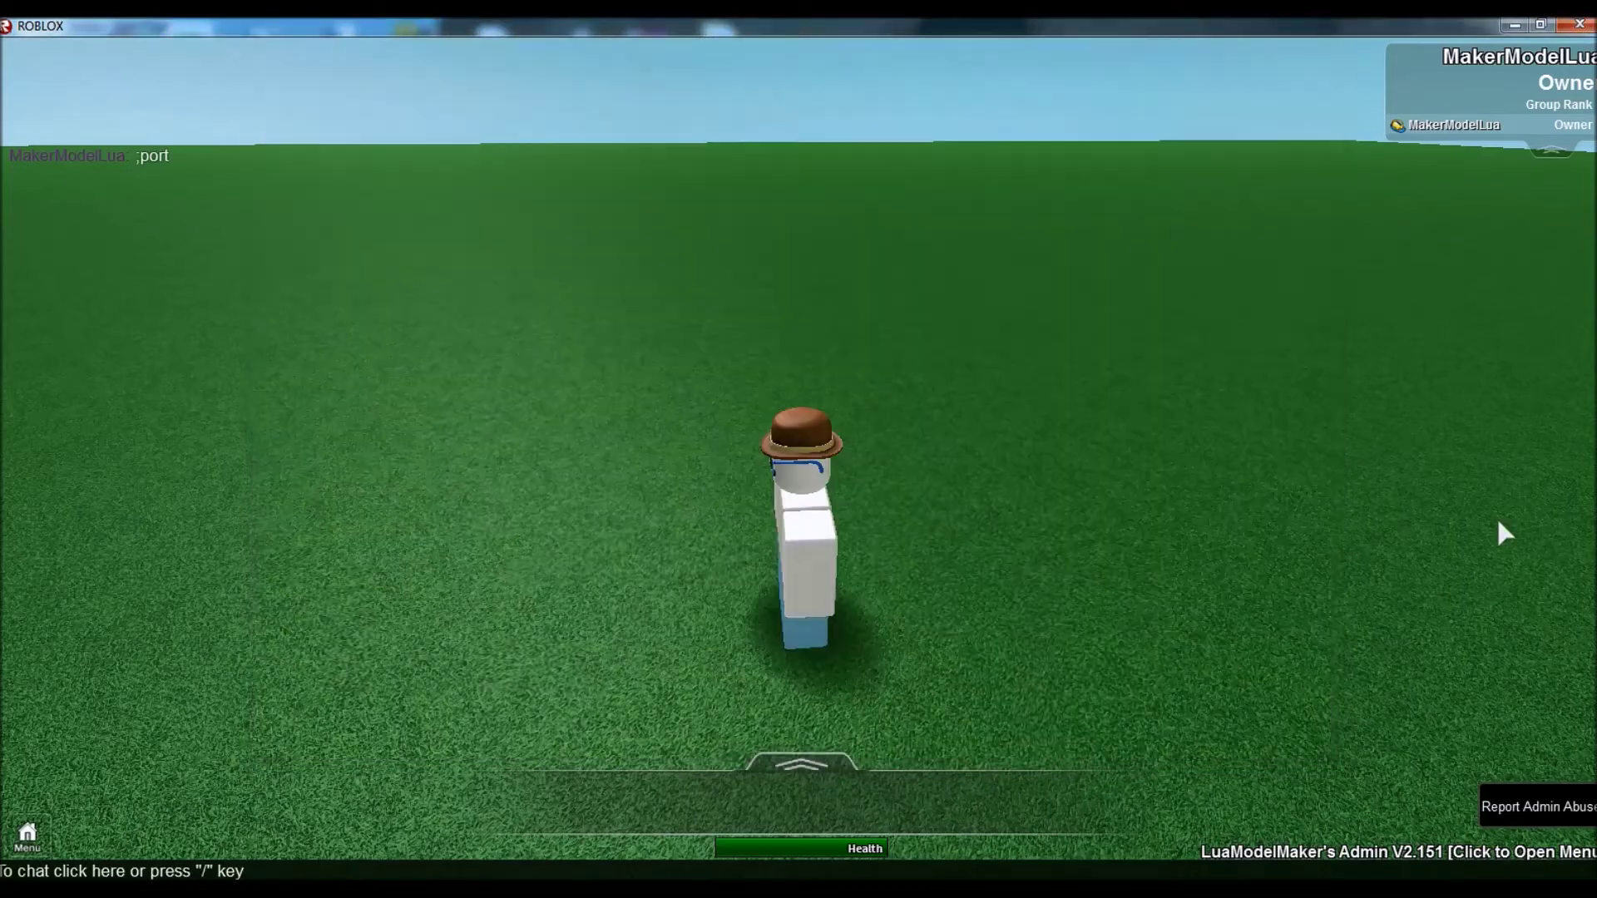
mouse_move(1498, 522)
mouse_down()
mouse_move(1446, 514)
mouse_move(1498, 513)
mouse_up()
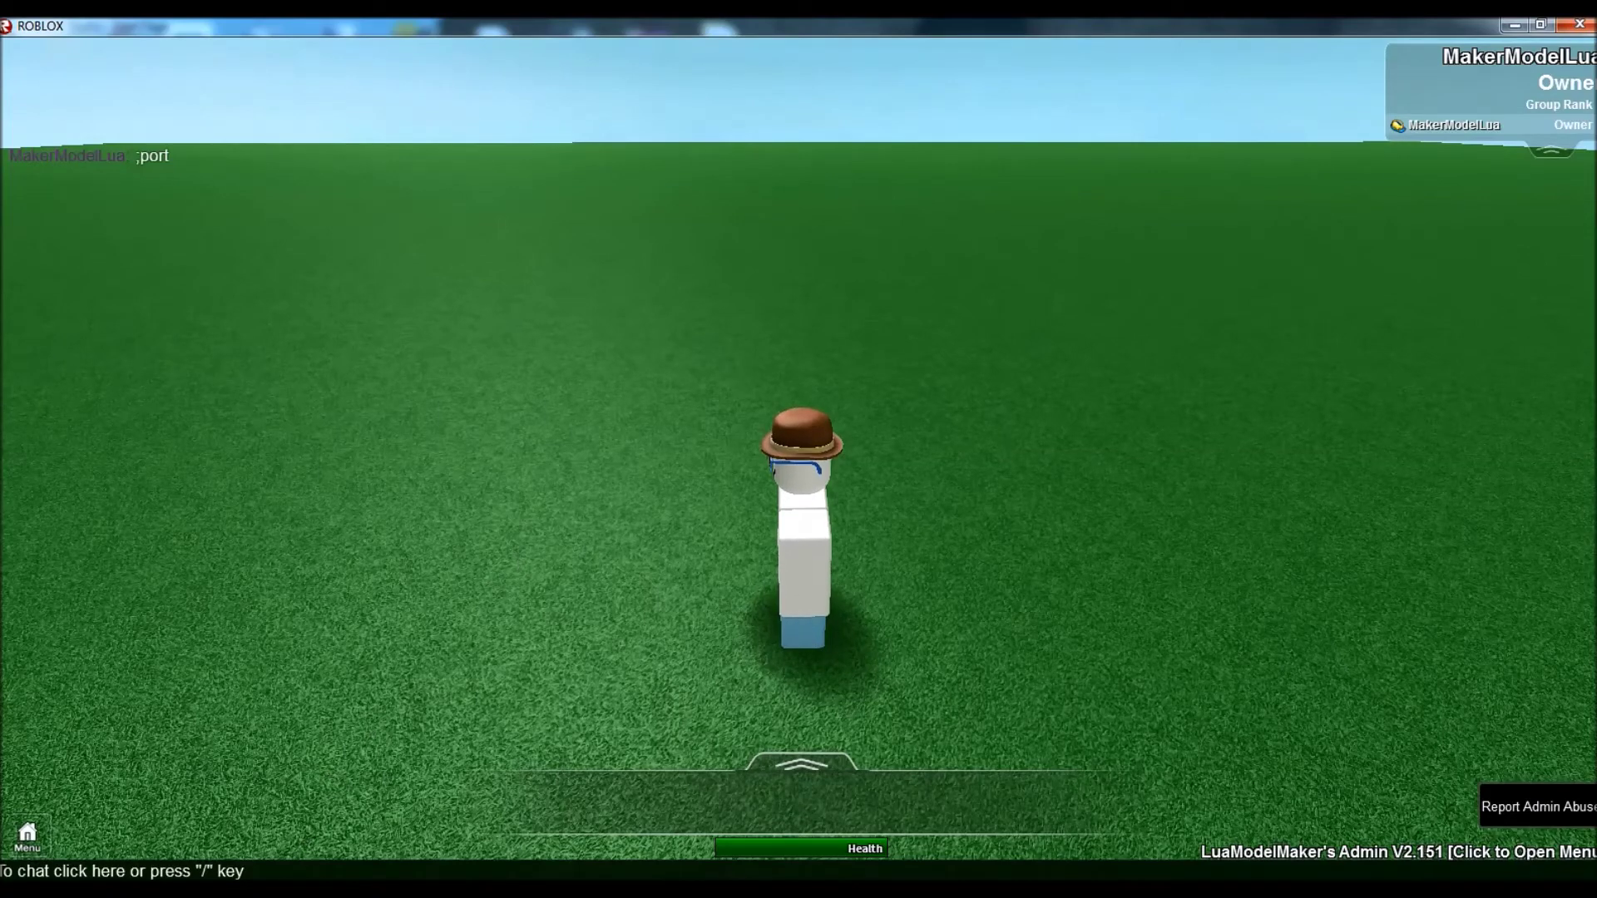
key(alt+Tab)
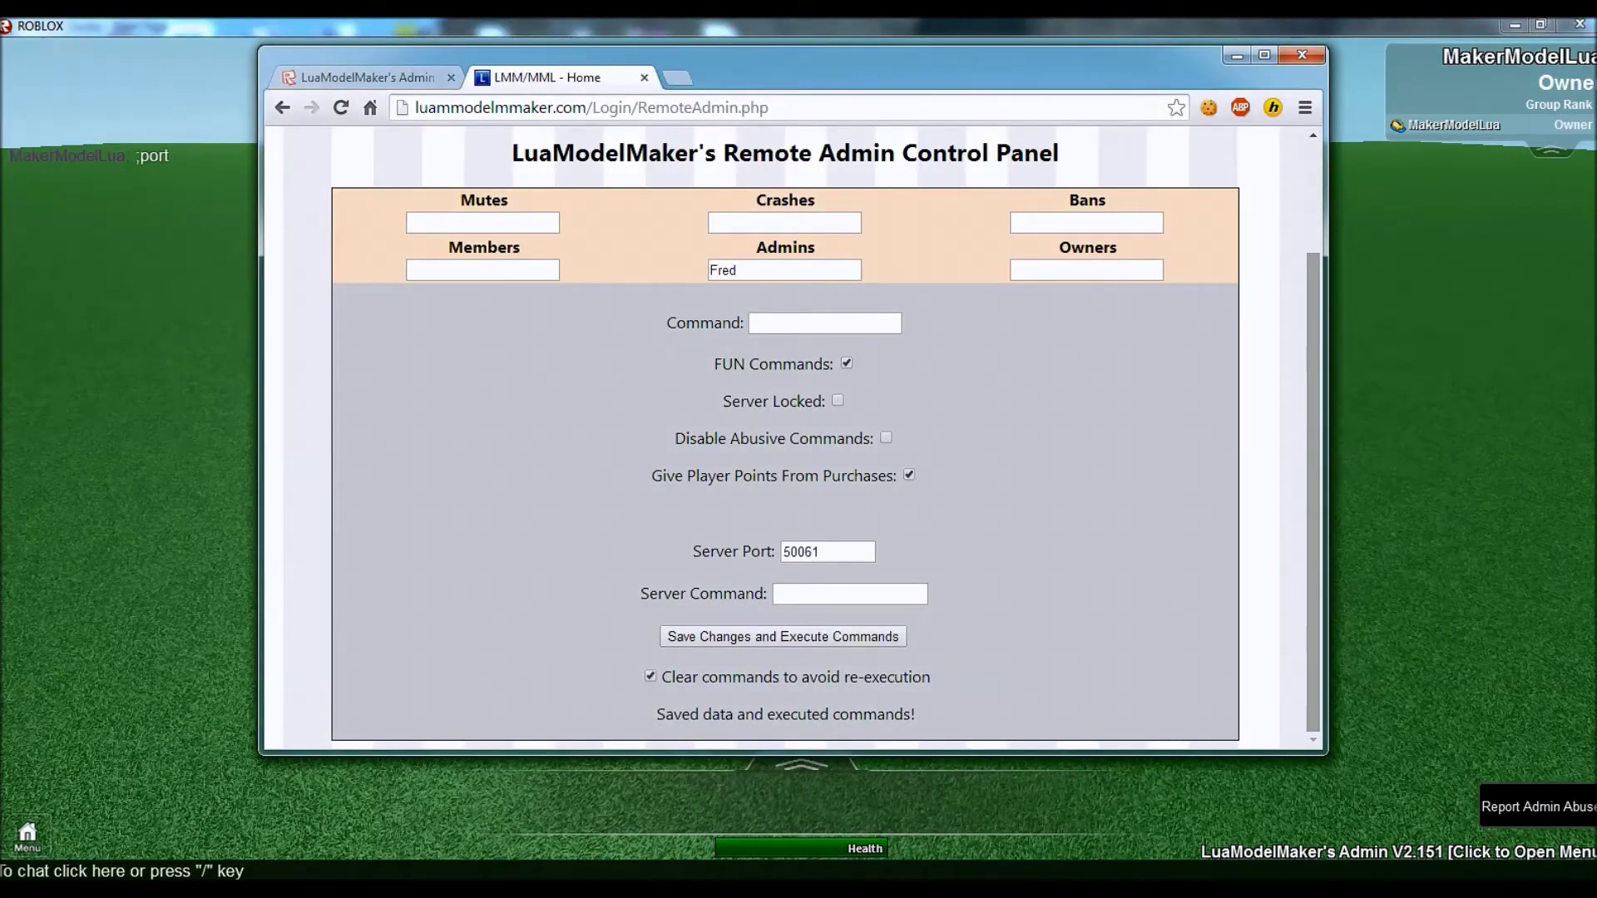